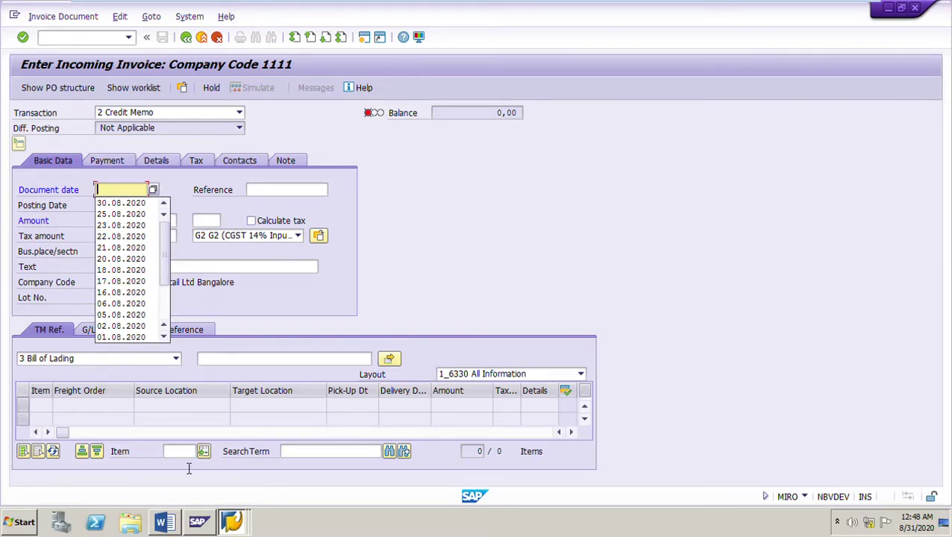
- Switch to the Word document and review its Part 4 Credit Memos and Reversals outline for Sections A and B
left_click(175, 517)
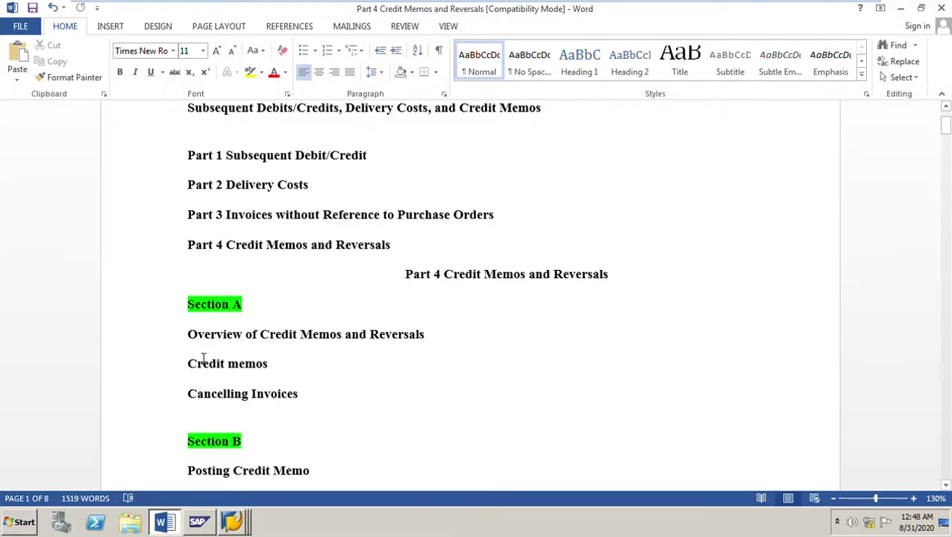
left_click_drag(189, 338, 418, 341)
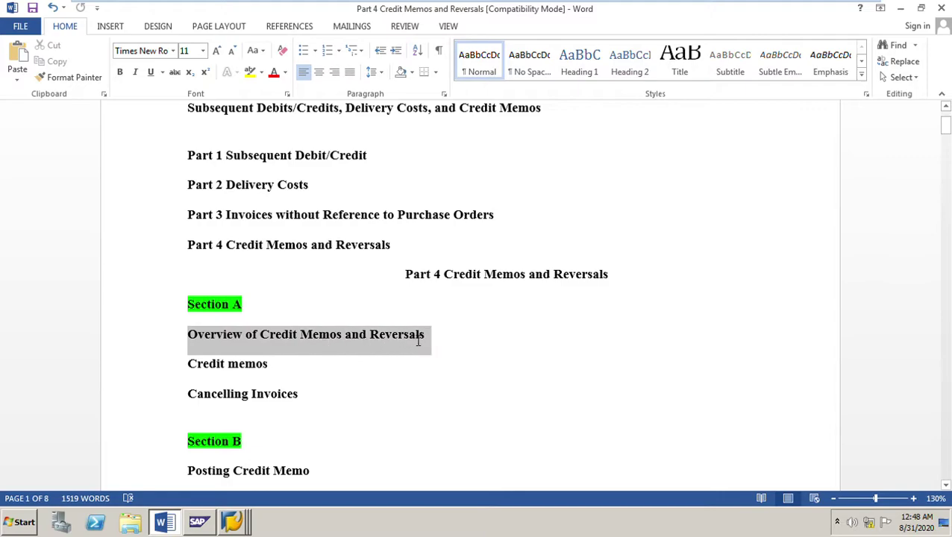
key("Down")
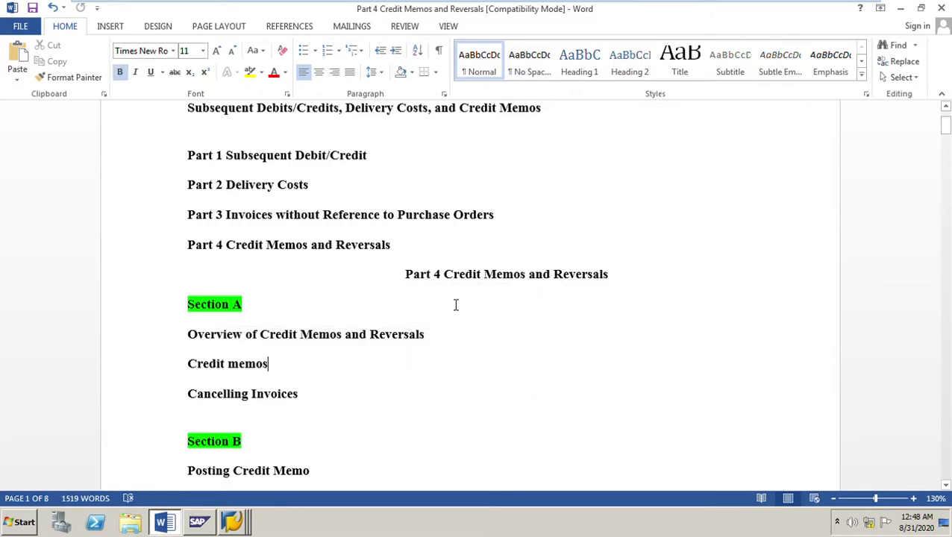
left_click_drag(453, 281, 621, 282)
left_click_drag(407, 280, 652, 278)
left_click_drag(192, 117, 542, 113)
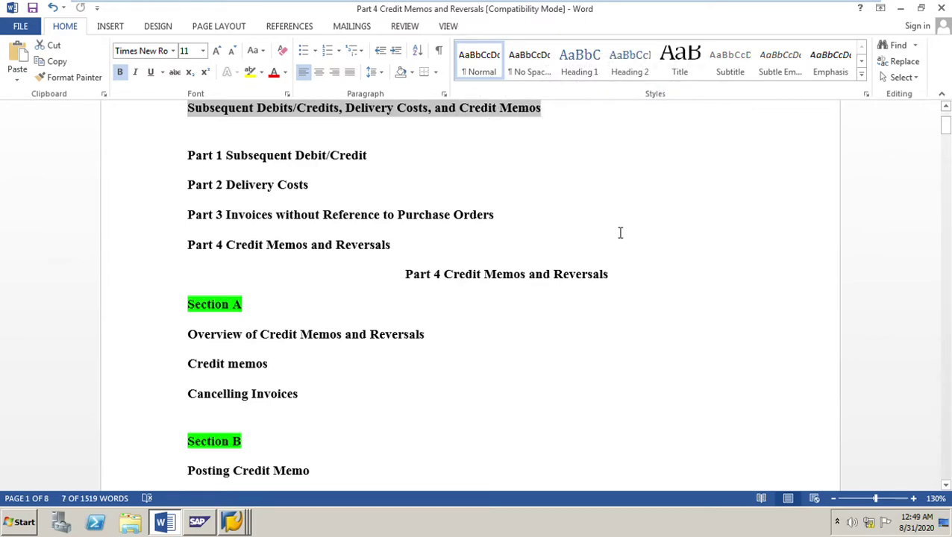
left_click(568, 355)
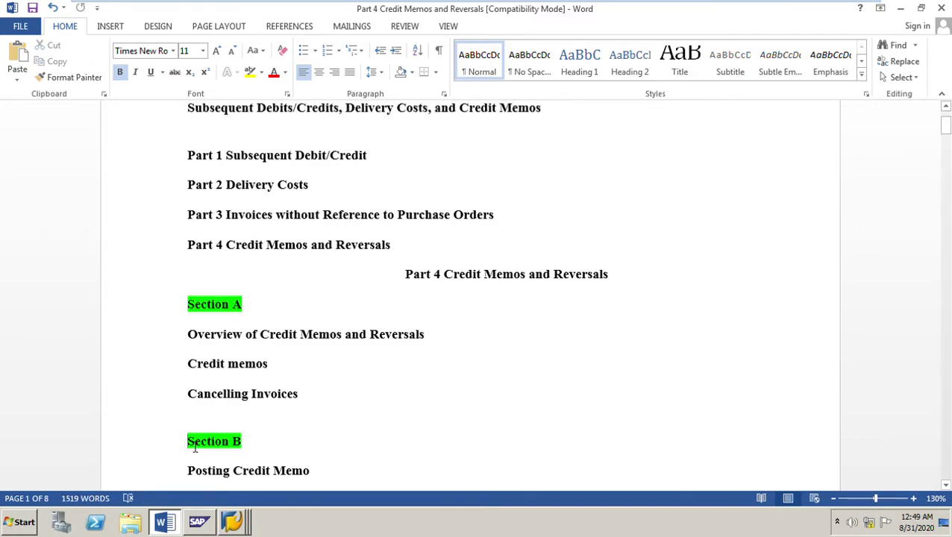
left_click_drag(195, 448, 326, 472)
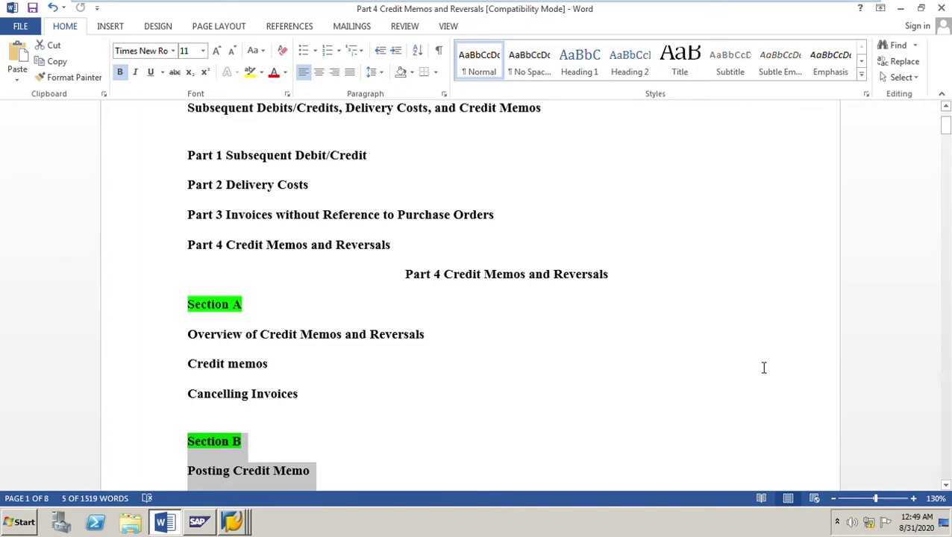
left_click(731, 365)
- Read the Section B Posting Credit Memo exercise, including the MIRO transaction and the Basic Data to enter
scroll(731, 366, "down", 6)
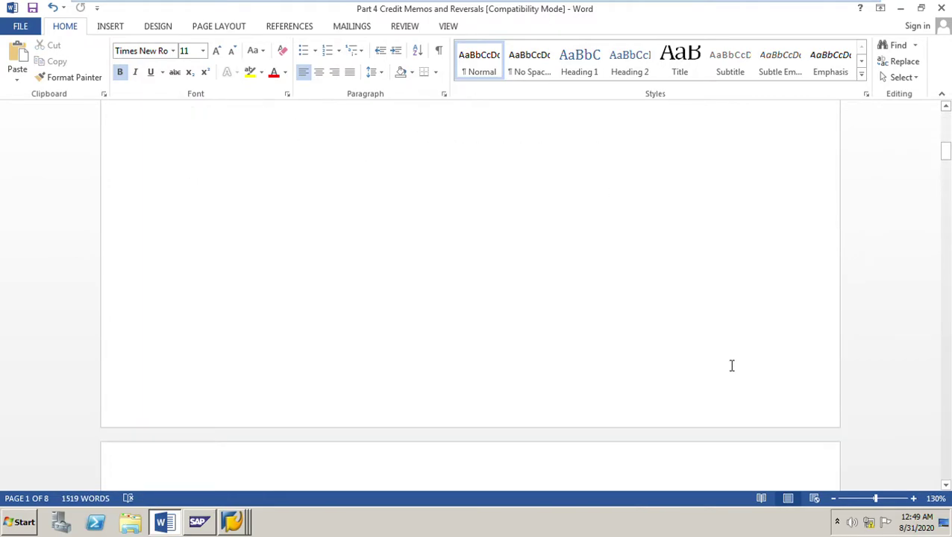
scroll(731, 366, "down", 15)
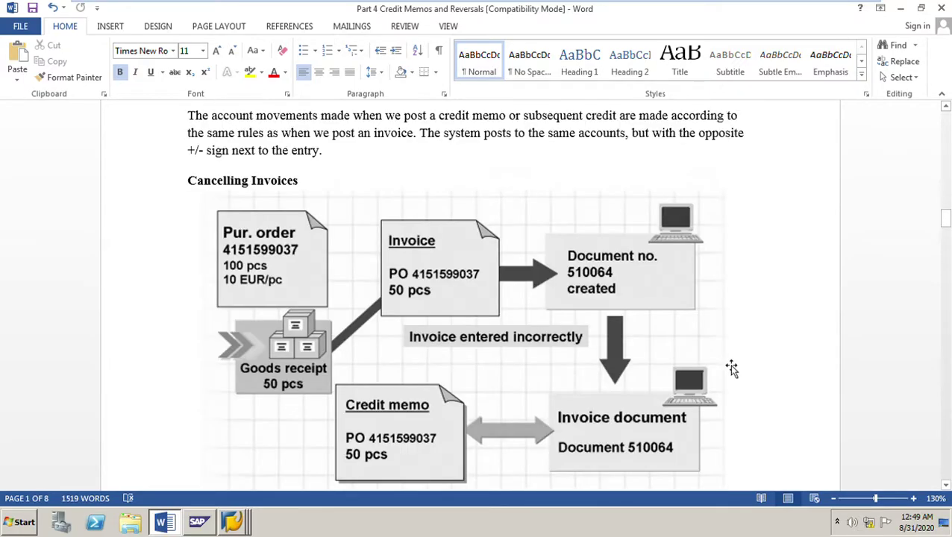
scroll(731, 368, "down", 12)
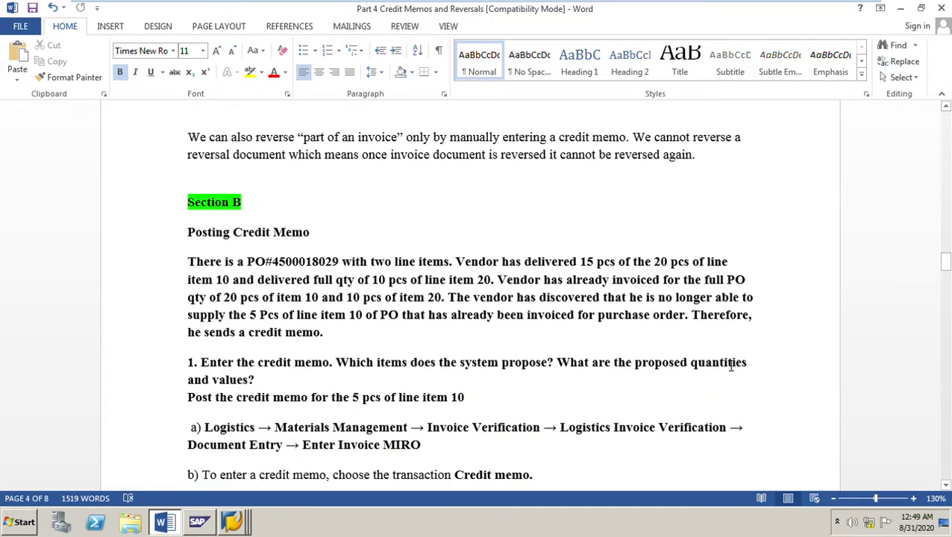
scroll(731, 365, "down", 3)
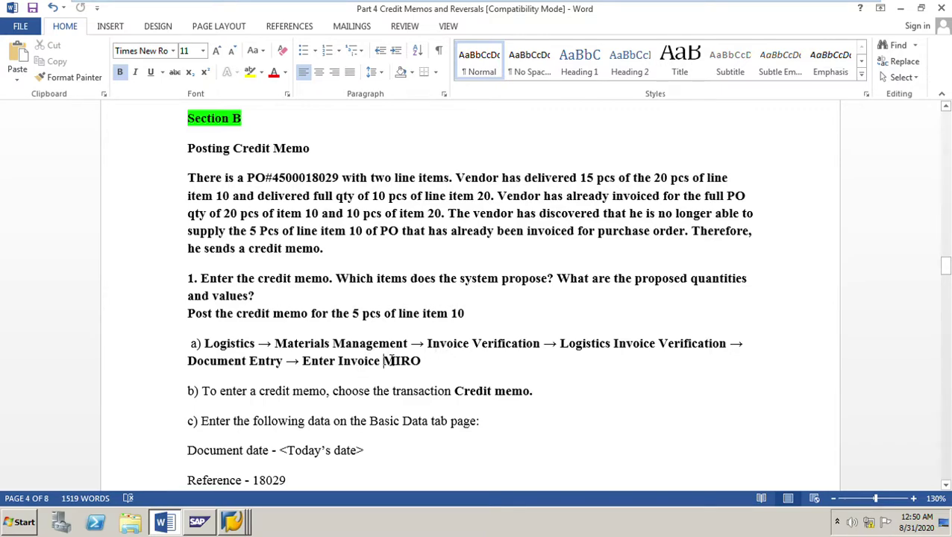
left_click_drag(383, 360, 426, 361)
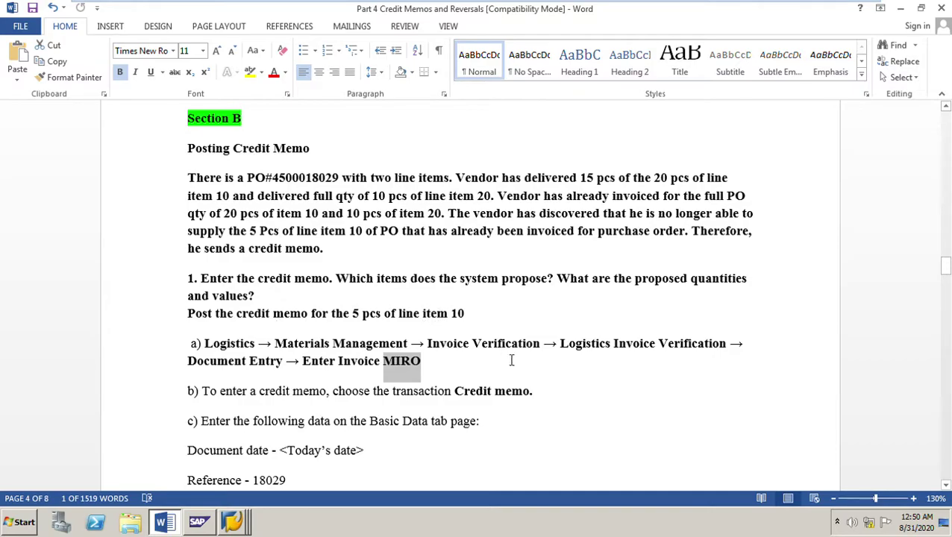
scroll(419, 406, "down", 4)
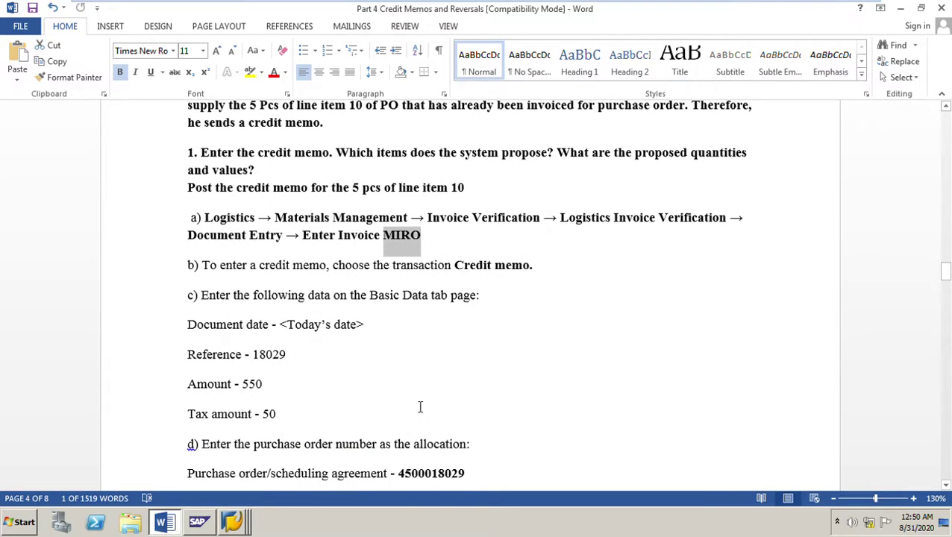
- Switch to the SAP incoming invoice entry, keep Credit Memo as the transaction and set the document date to 30.08.2020
left_click(232, 521)
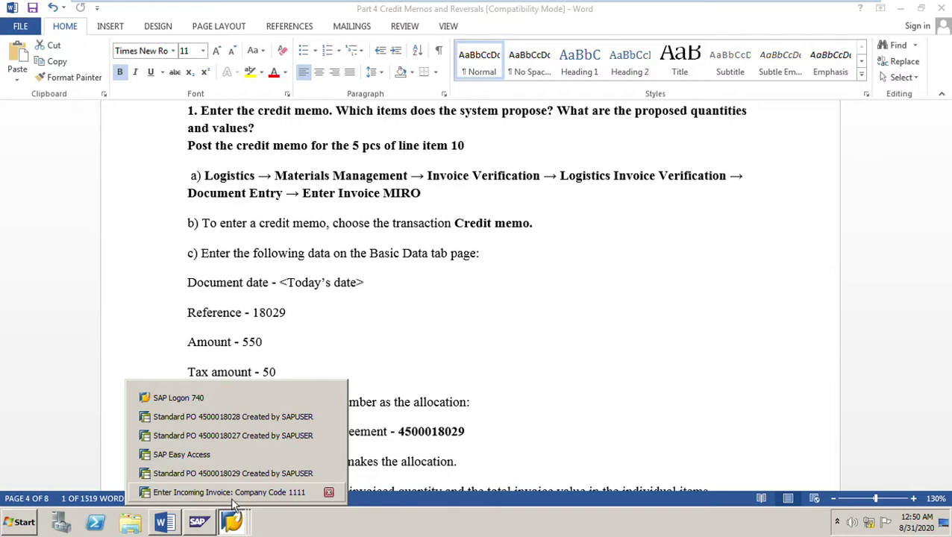
left_click(231, 494)
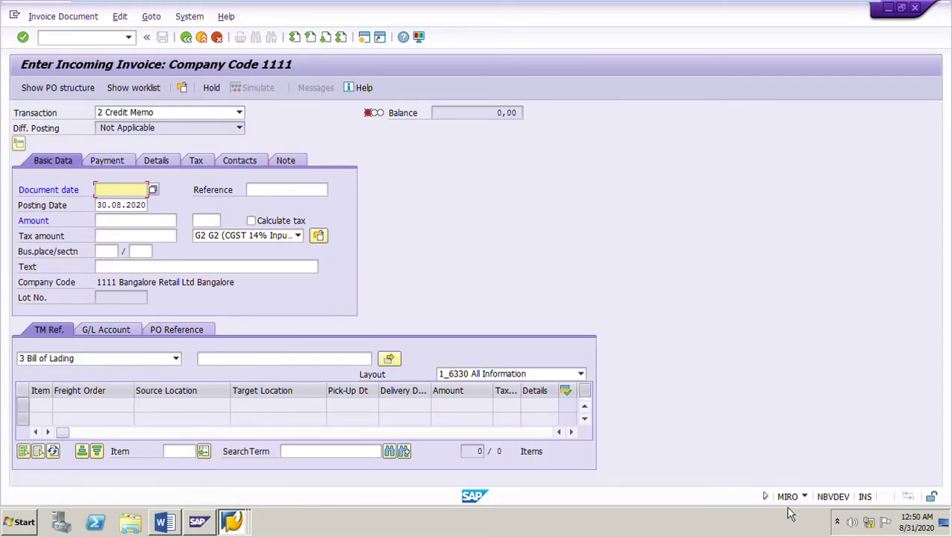
left_click(239, 112)
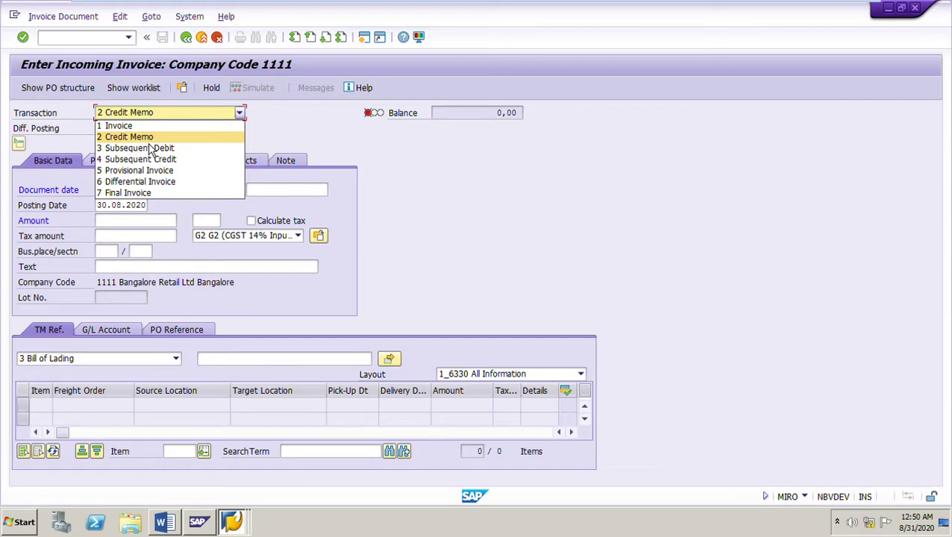
left_click(276, 195)
left_click(139, 192)
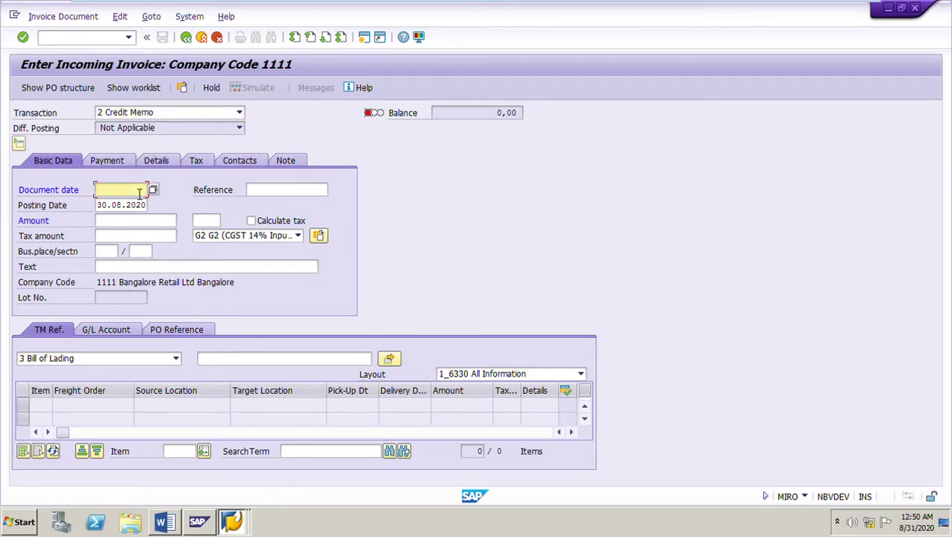
left_click(131, 203)
- Enter the reference 18029/credt memo and choose tax code S2 (Input Tax 10%) for the credit memo
left_click(274, 197)
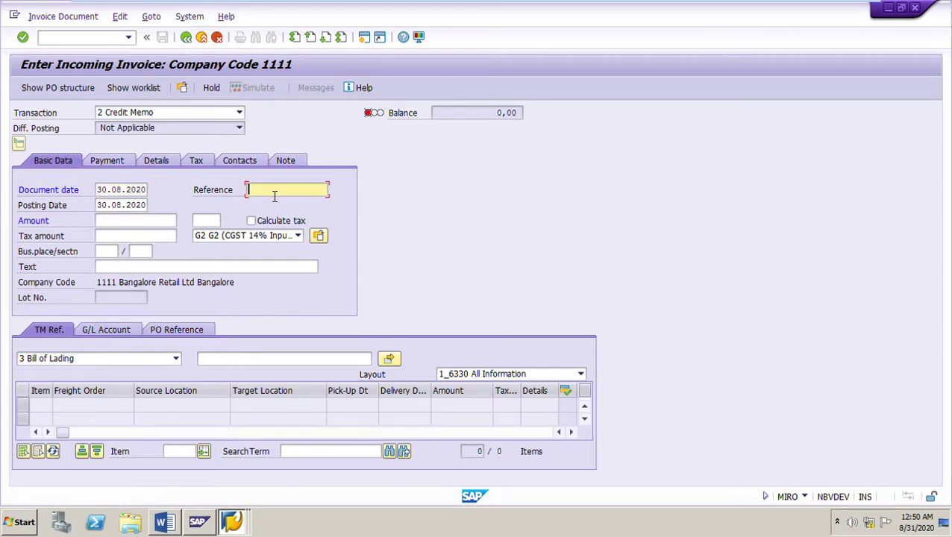
type("1")
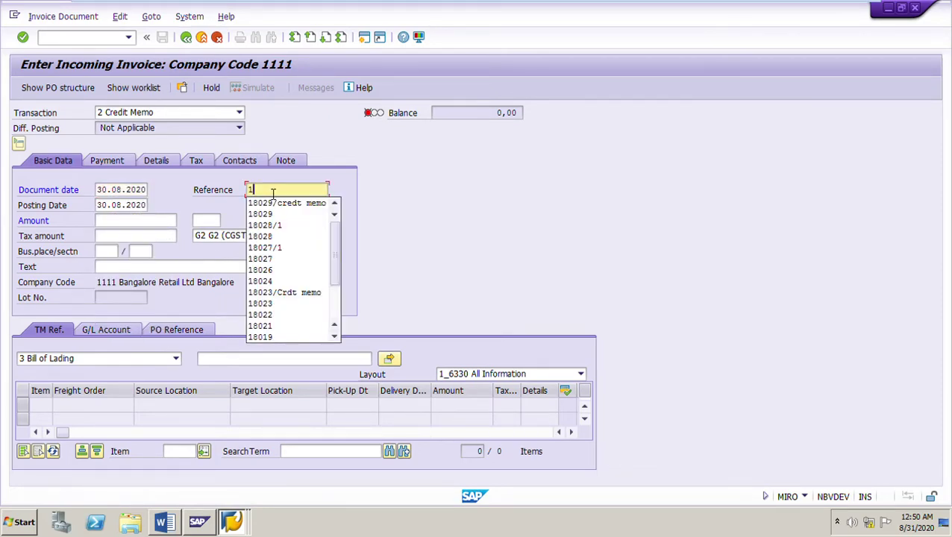
left_click(273, 207)
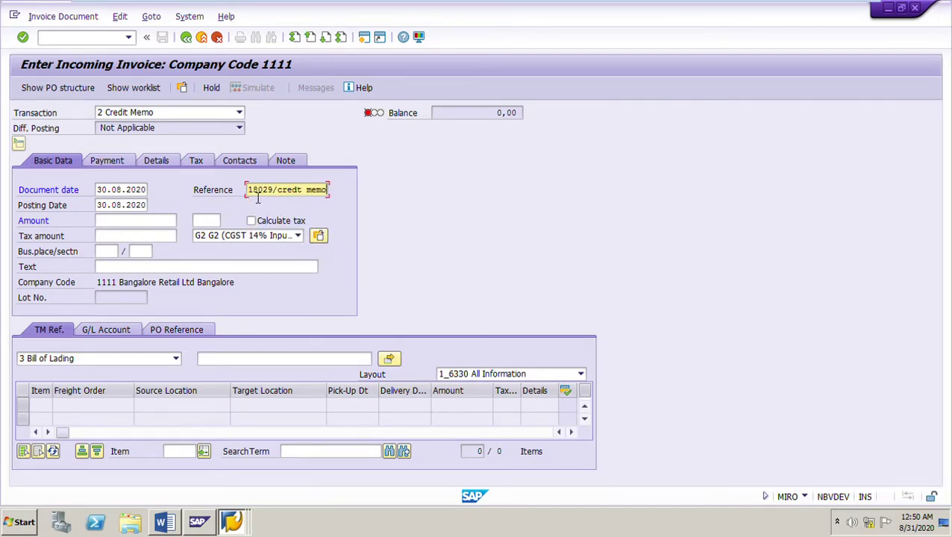
left_click_drag(248, 191, 275, 192)
left_click(298, 236)
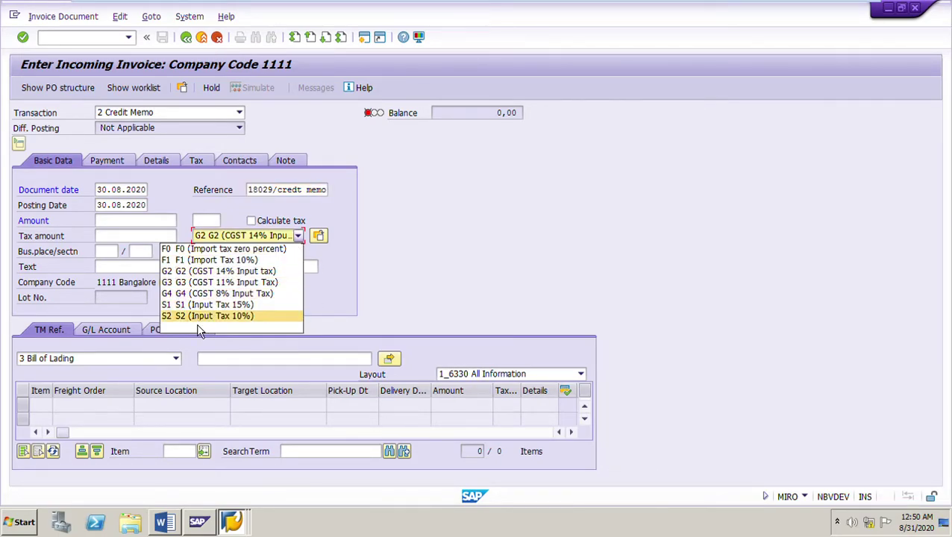
left_click(198, 319)
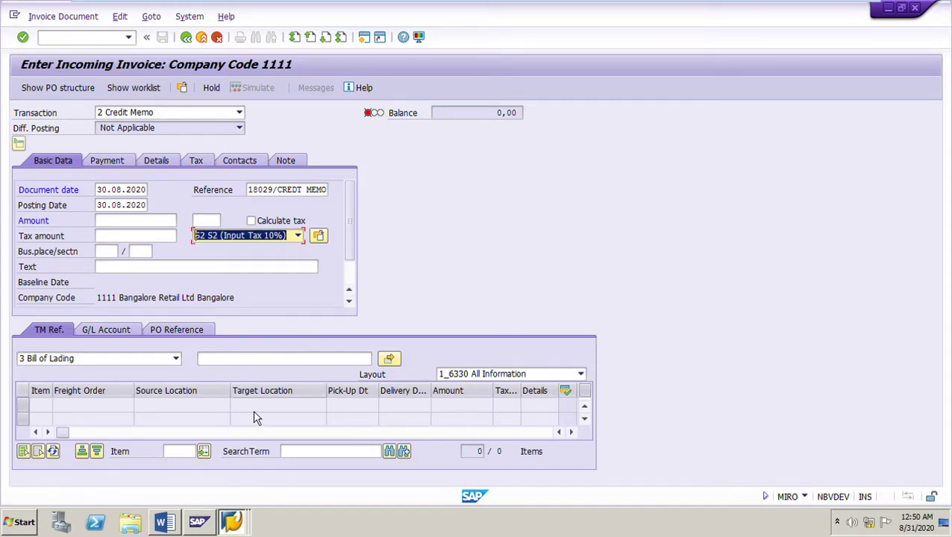
- Open the exercise's purchase order in its SAP window and check the invoice tax code of items 10 and 20
left_click(232, 521)
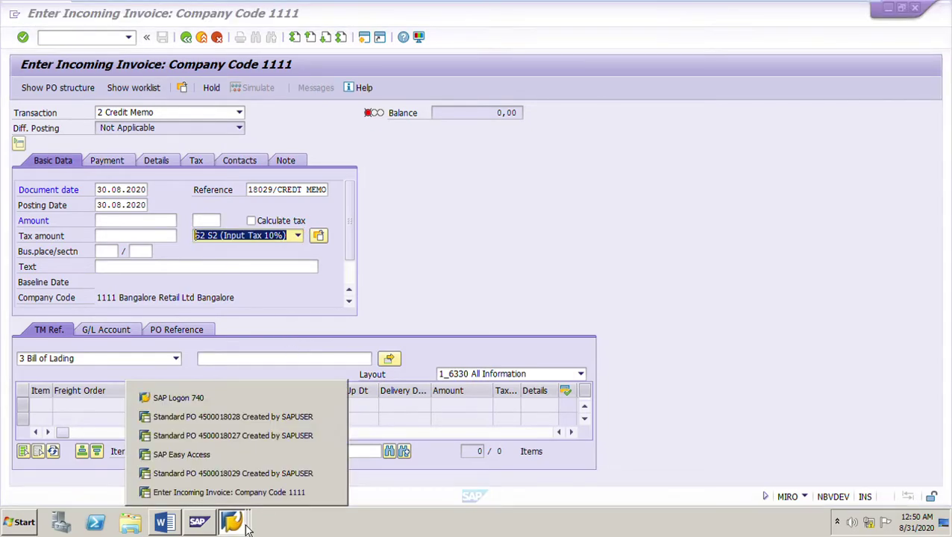
left_click(224, 473)
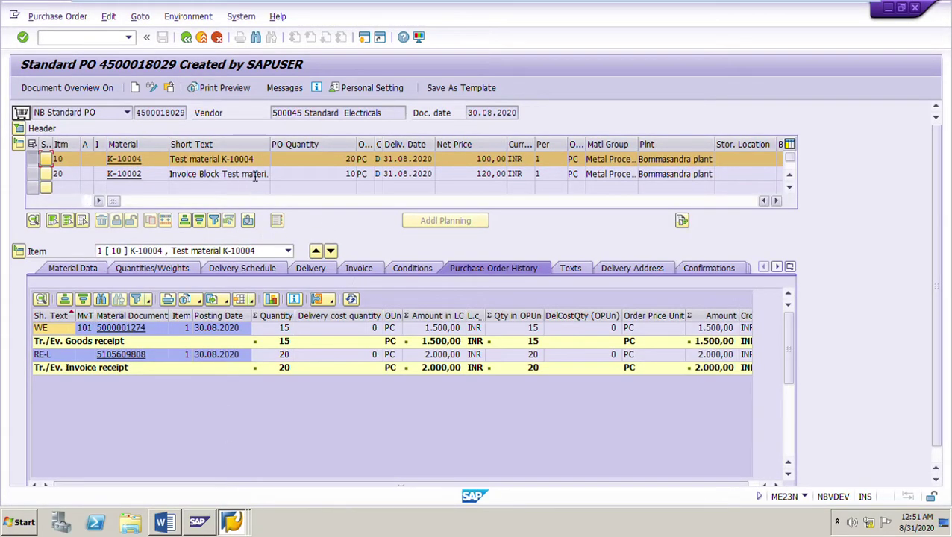
left_click(361, 274)
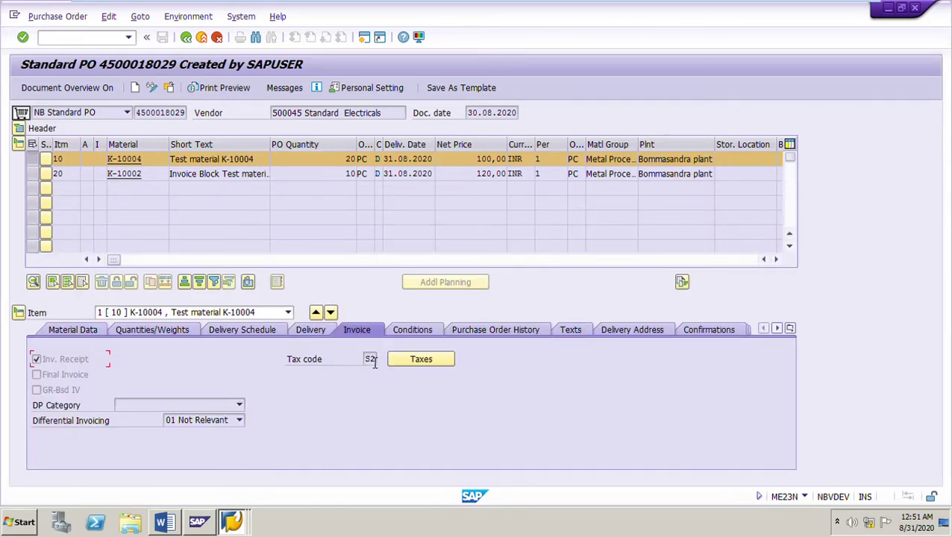
left_click(331, 314)
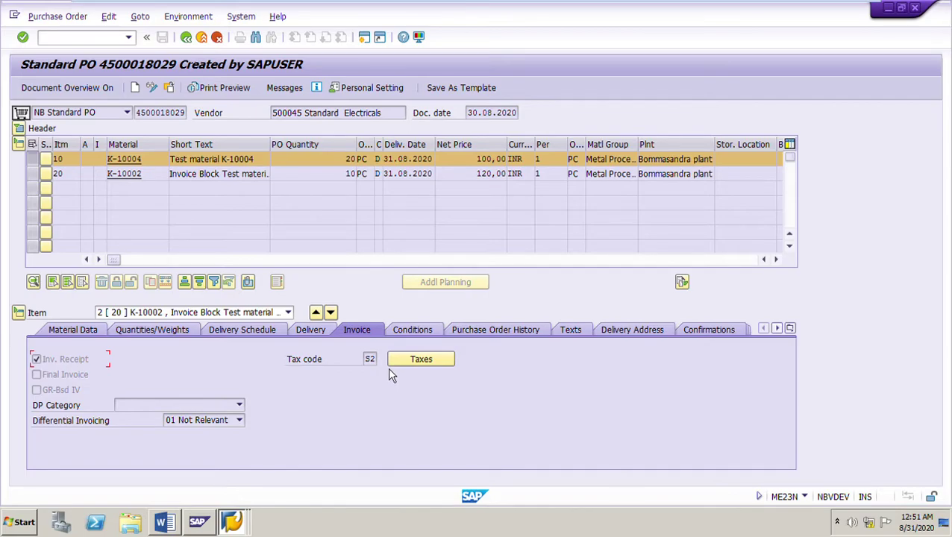
- Examine the purchase order history of item 10, comparing its ordered quantity with the goods receipt and invoice receipt
left_click(522, 333)
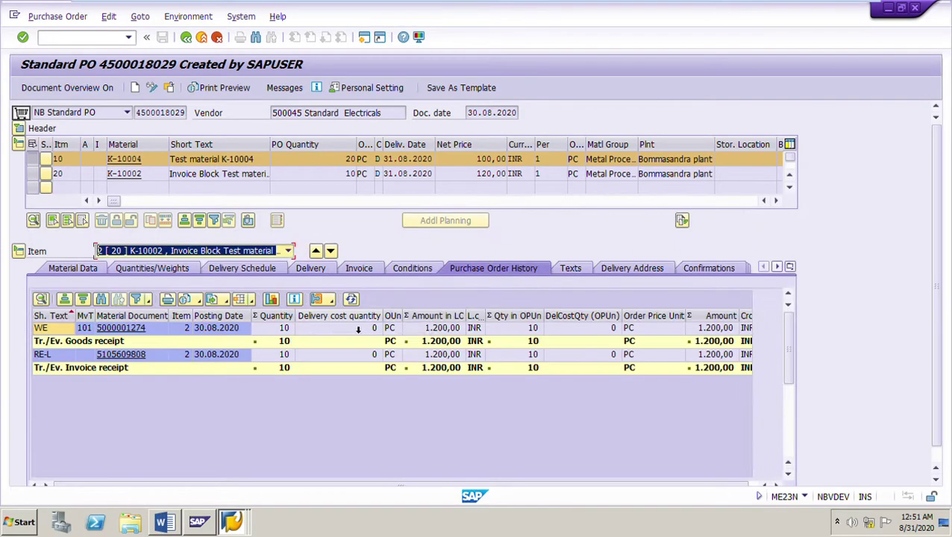
left_click(316, 252)
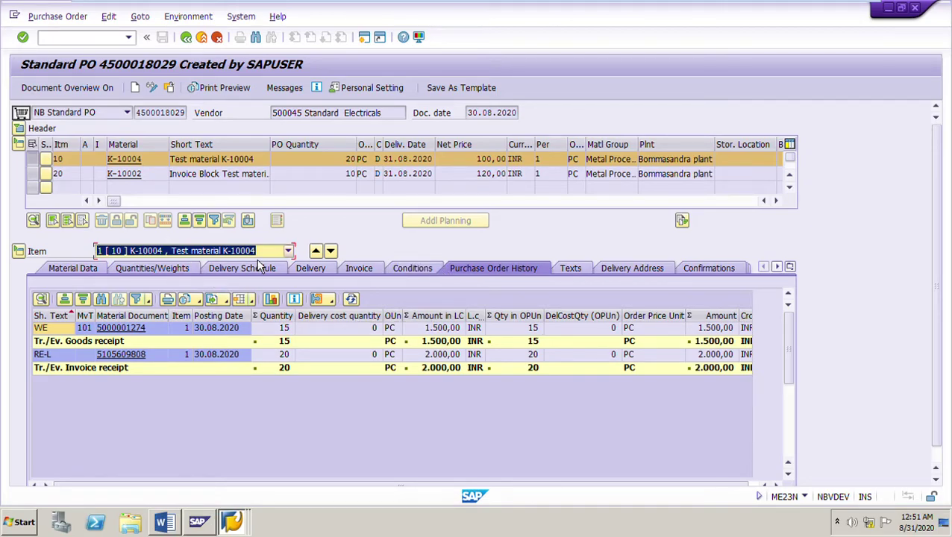
left_click(344, 162)
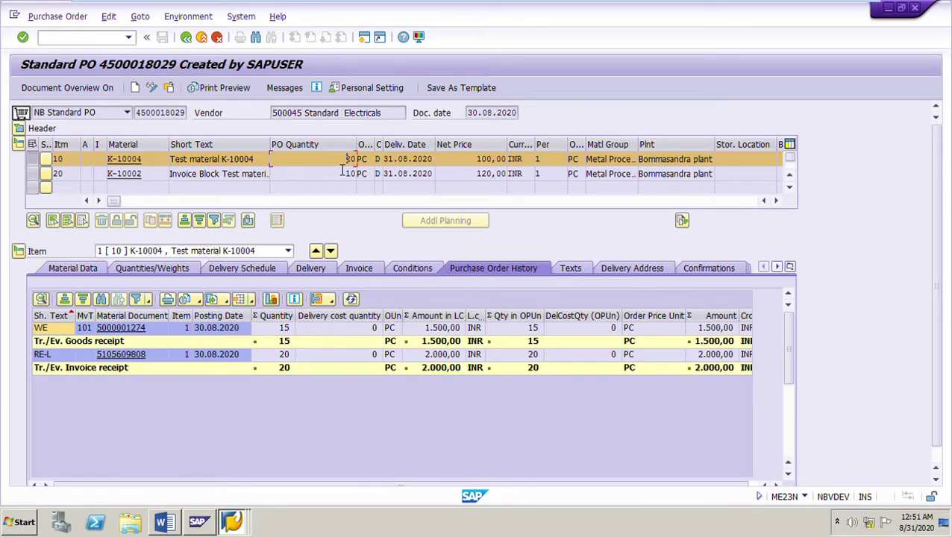
left_click_drag(344, 165, 398, 165)
left_click(53, 331)
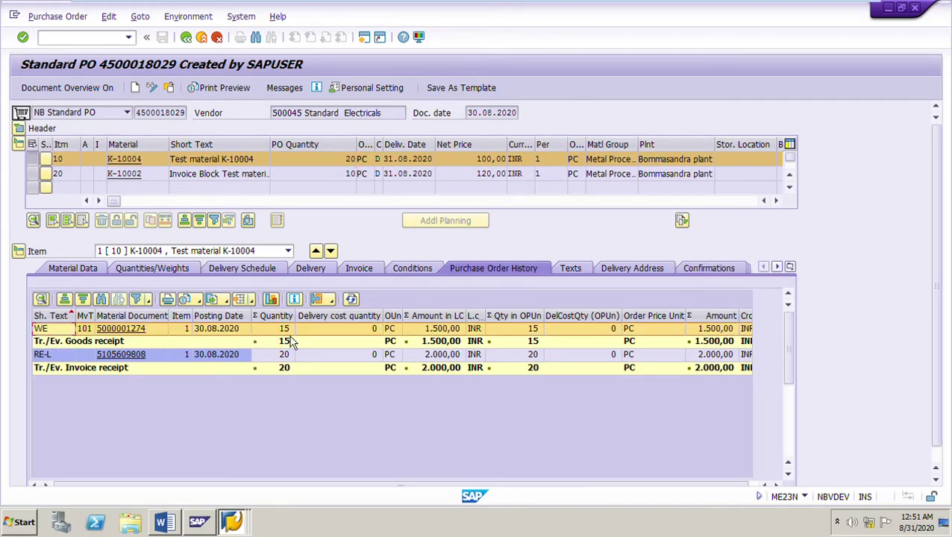
left_click(51, 359)
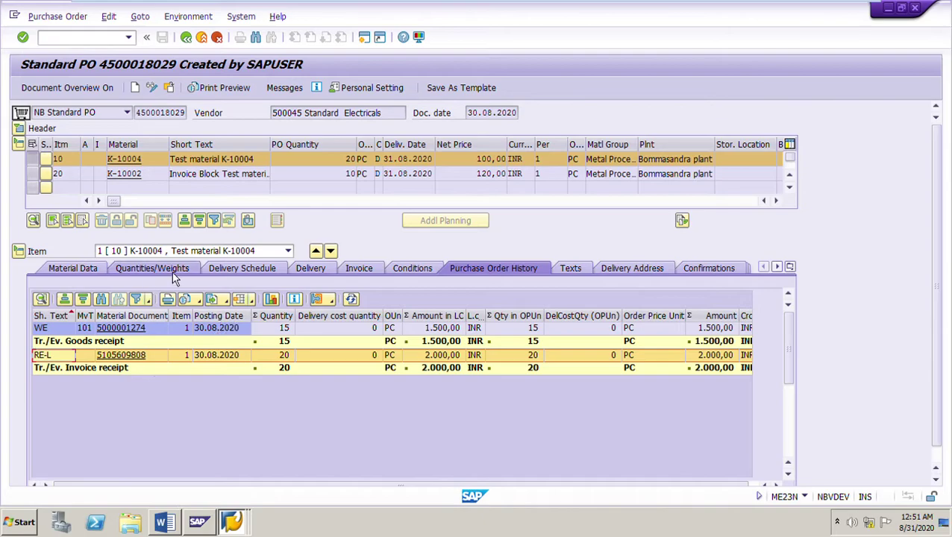
- Compare item 20's ordered quantity with its goods receipt and invoice receipt, and return to item 10's purchase order history
left_click(331, 252)
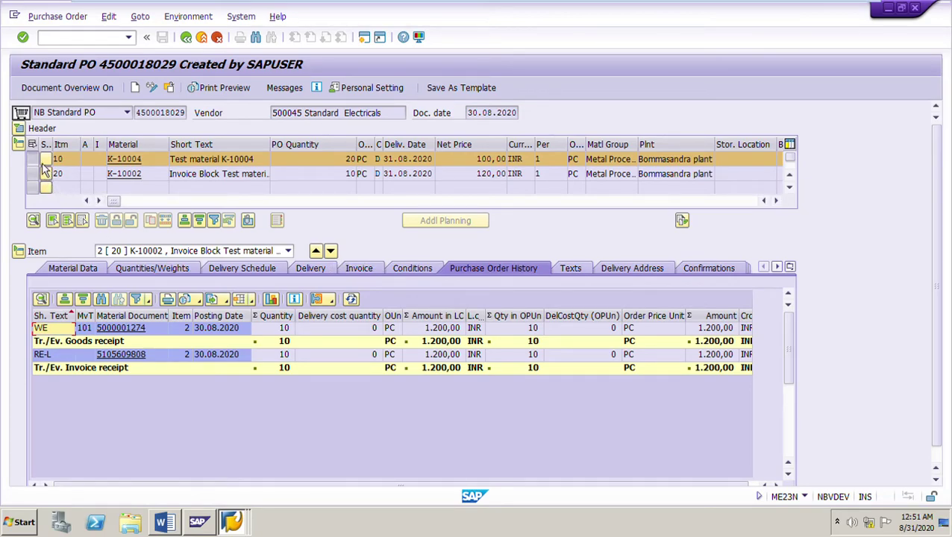
left_click(41, 187)
double_click(349, 173)
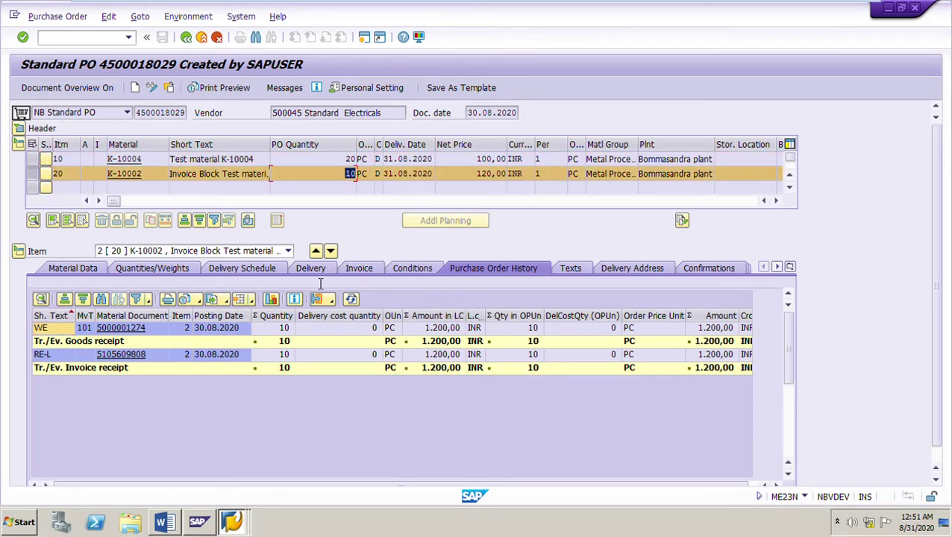
left_click(73, 327)
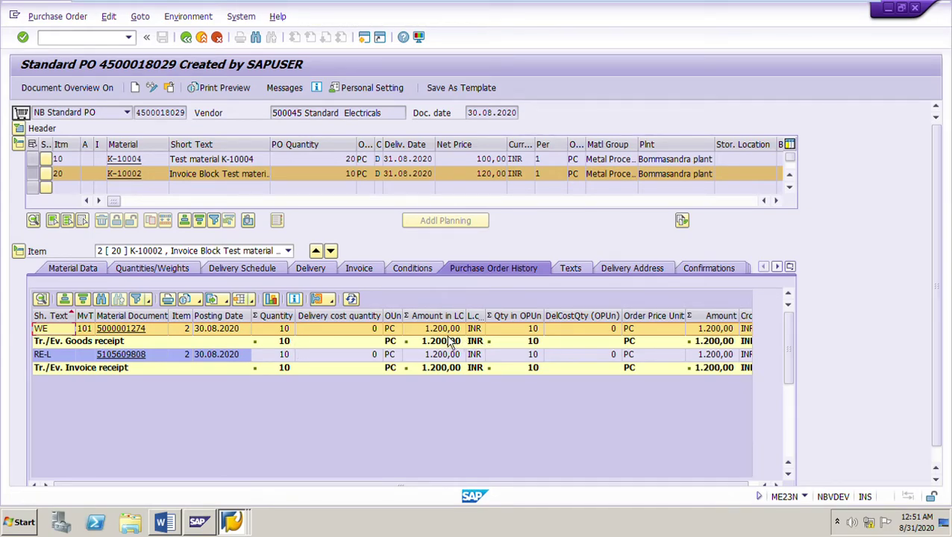
left_click(45, 356)
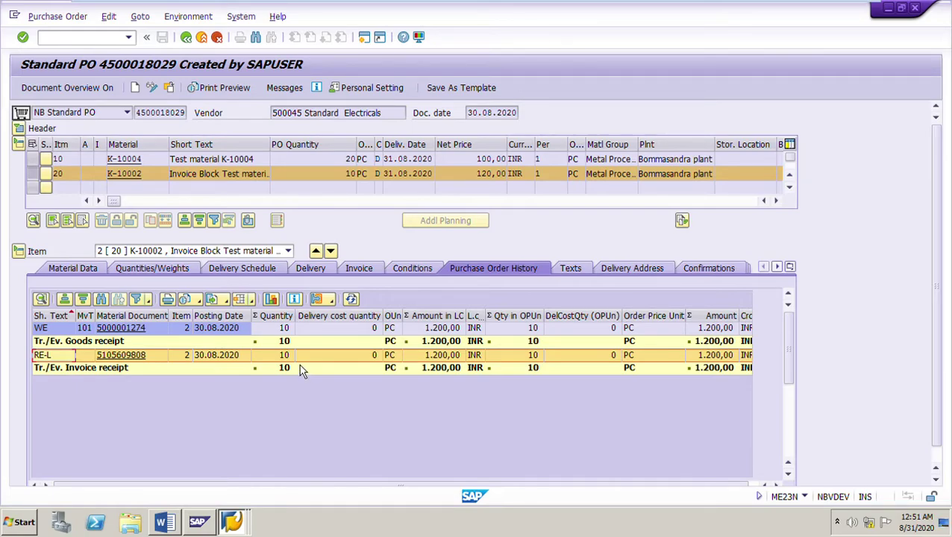
left_click(320, 254)
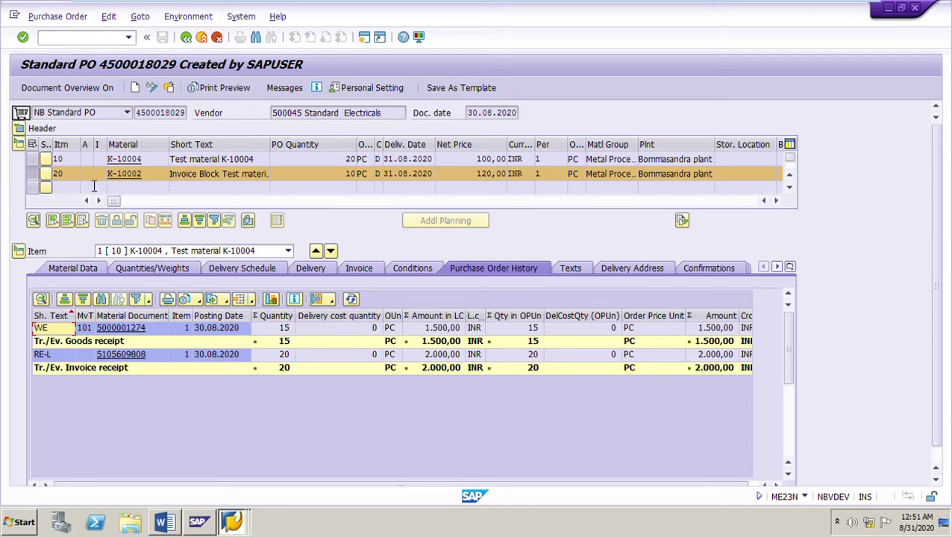
- Recheck item 10's ordered quantity against the goods receipt and invoice receipt entries in its purchase order history
left_click(43, 185)
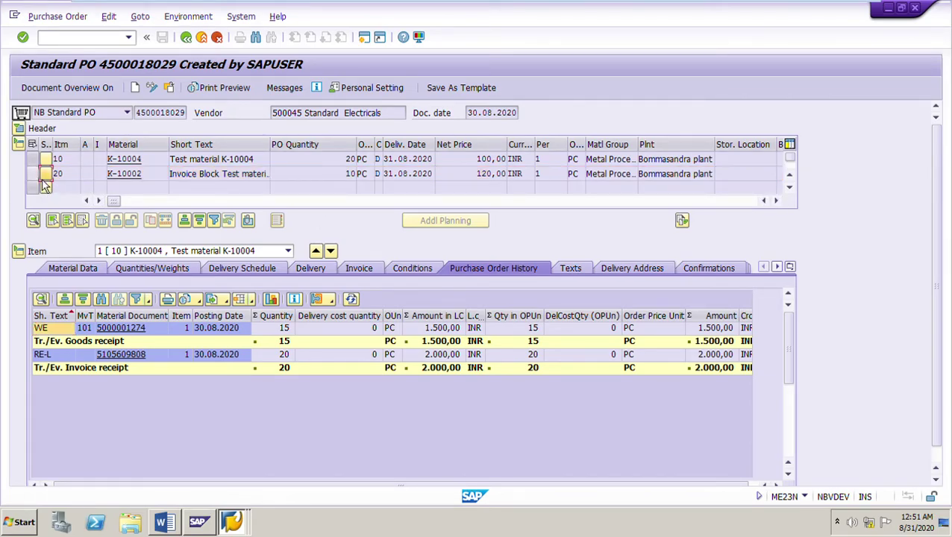
double_click(350, 159)
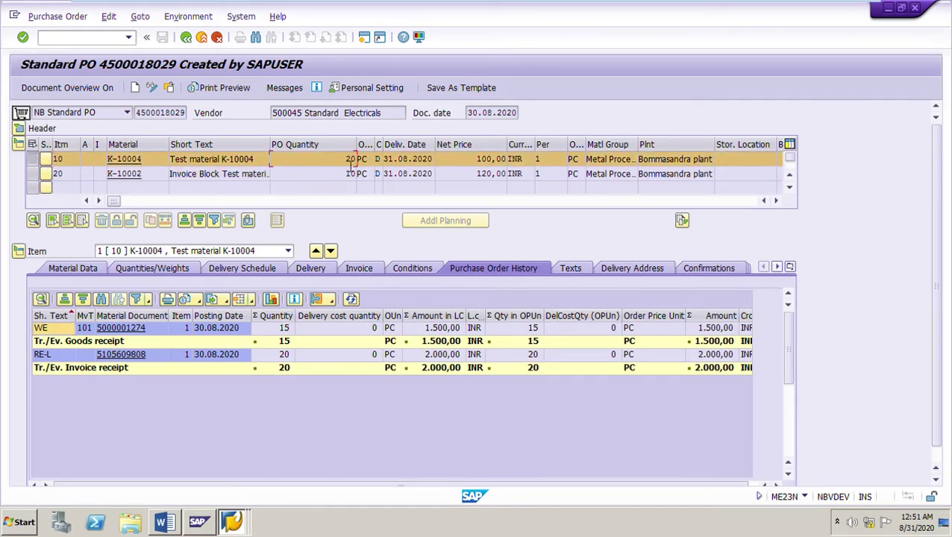
left_click(60, 336)
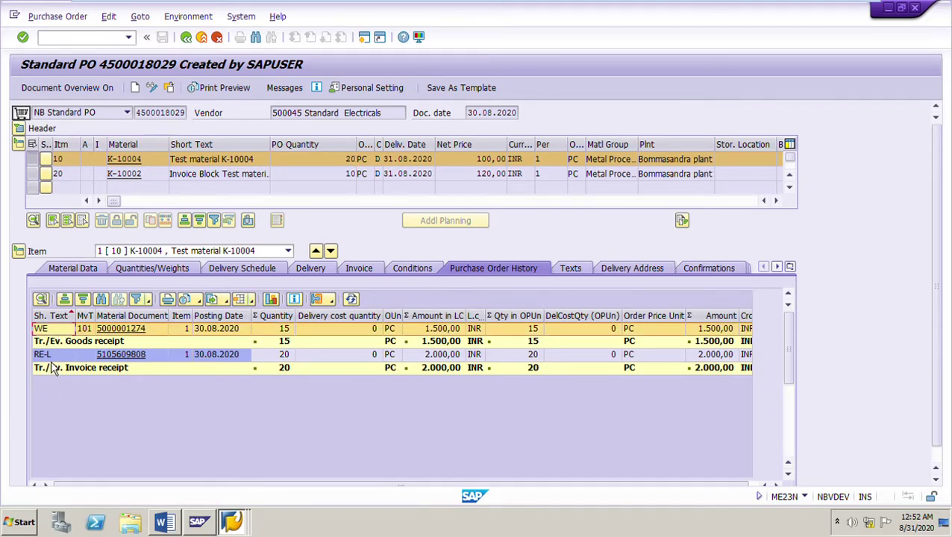
left_click(52, 356)
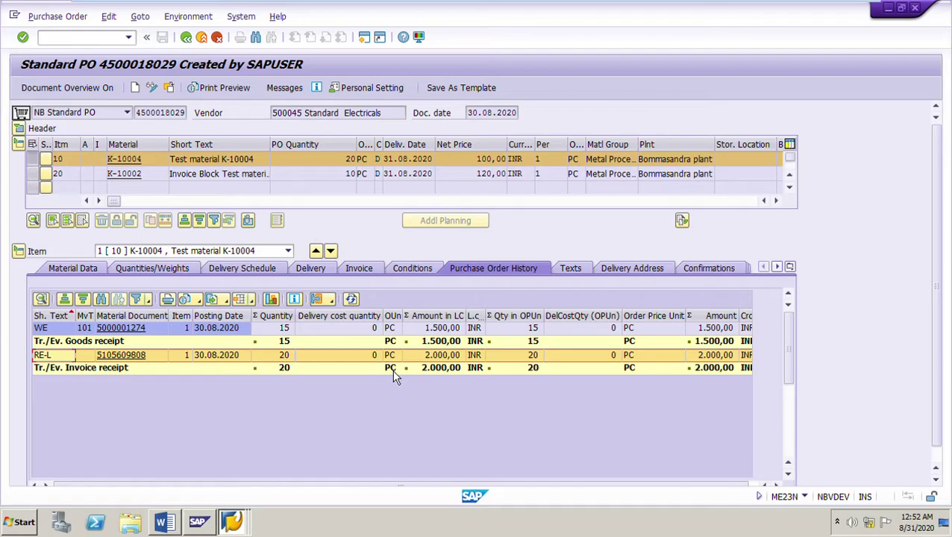
left_click(58, 341)
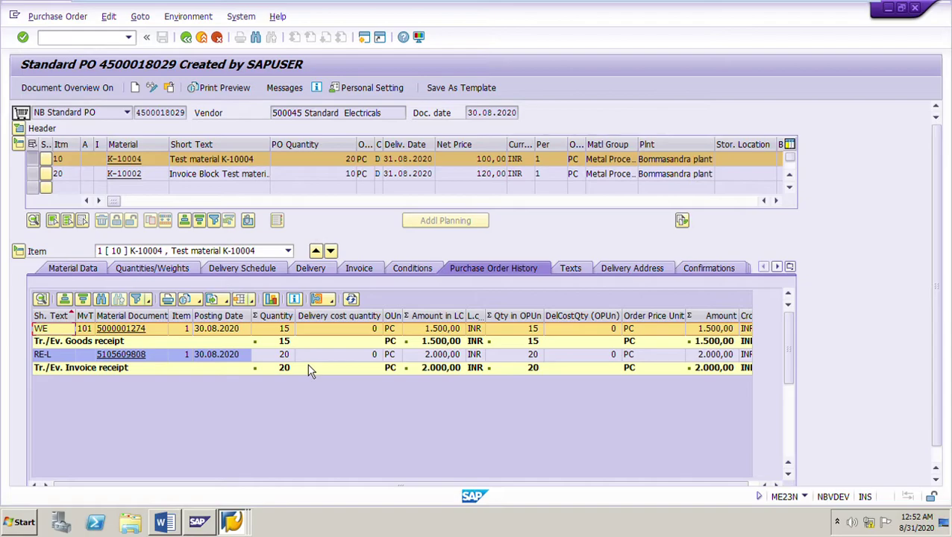
- Return to the incoming invoice window and allocate the credit memo to the exercise's purchase order, loading its items
left_click(233, 525)
left_click(216, 490)
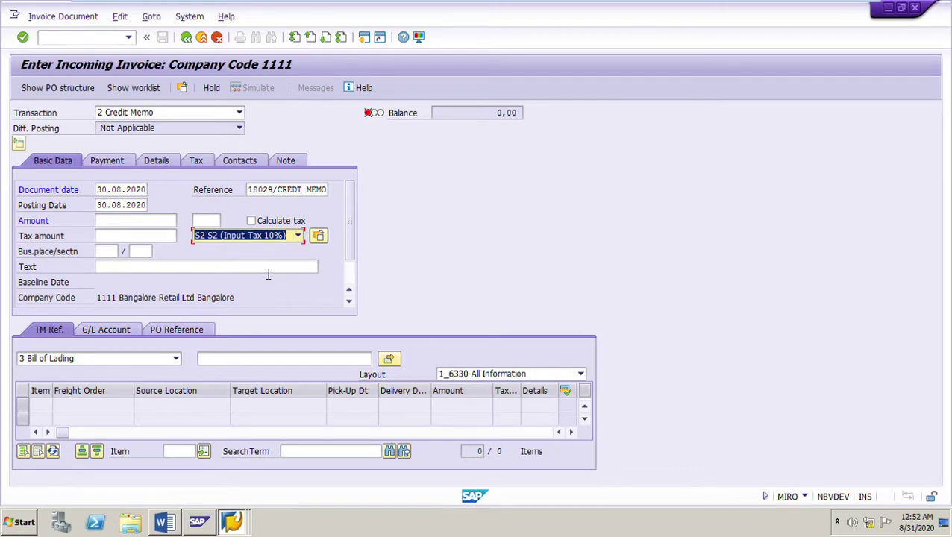
left_click(193, 342)
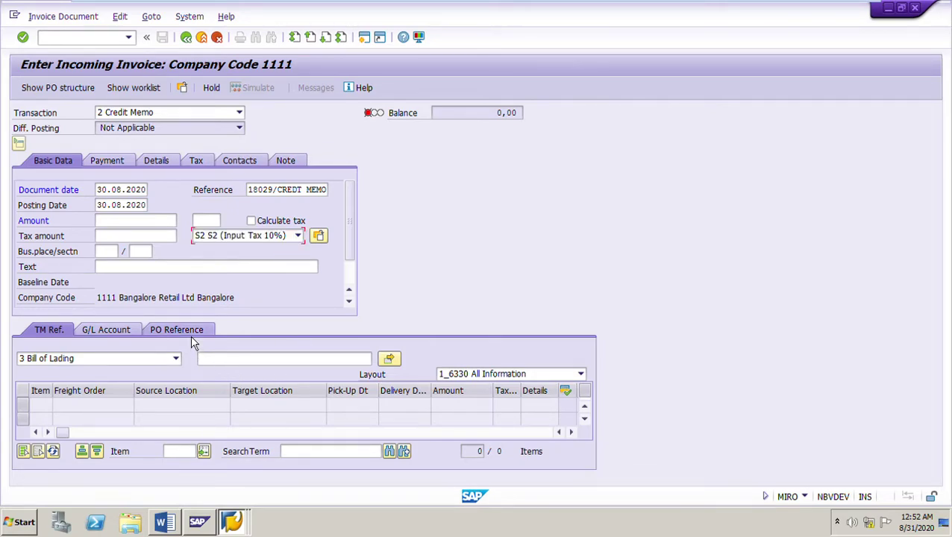
left_click(232, 362)
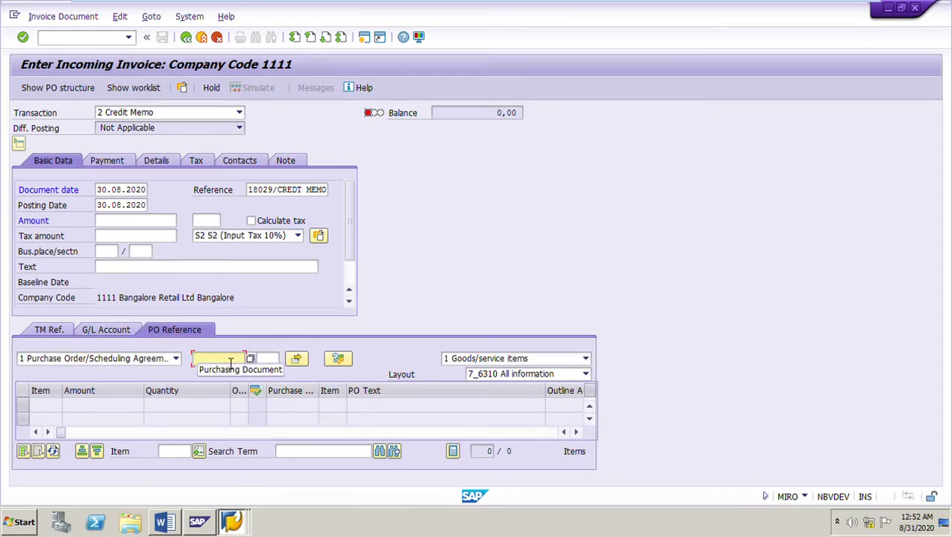
type("45")
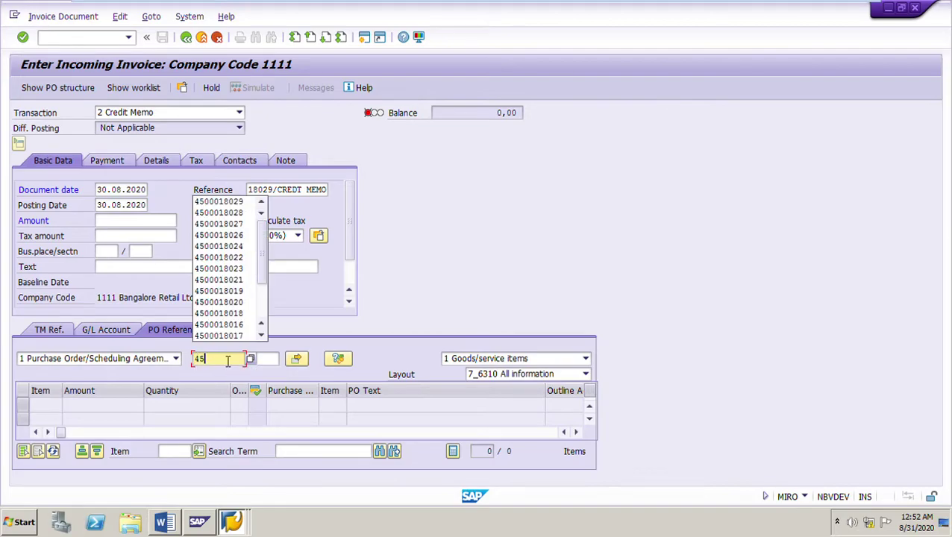
left_click(234, 209)
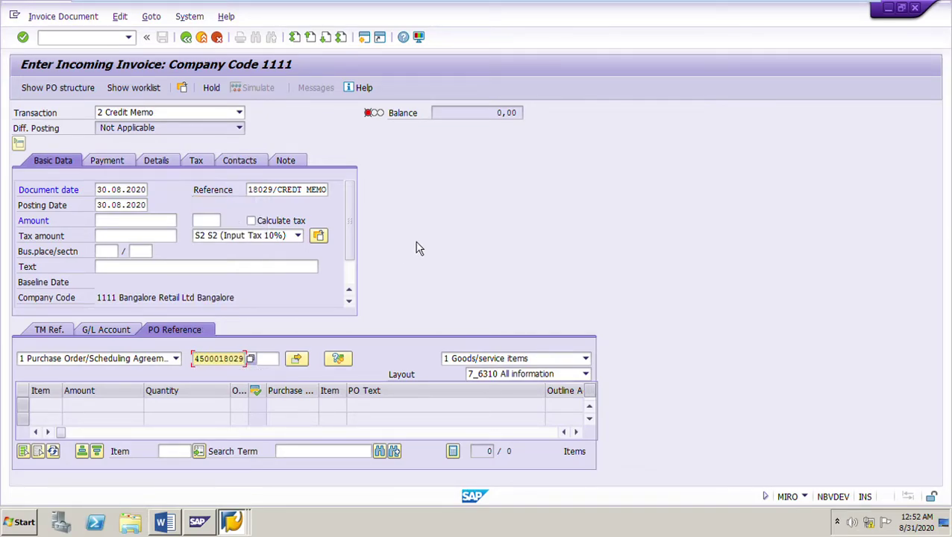
key("Return")
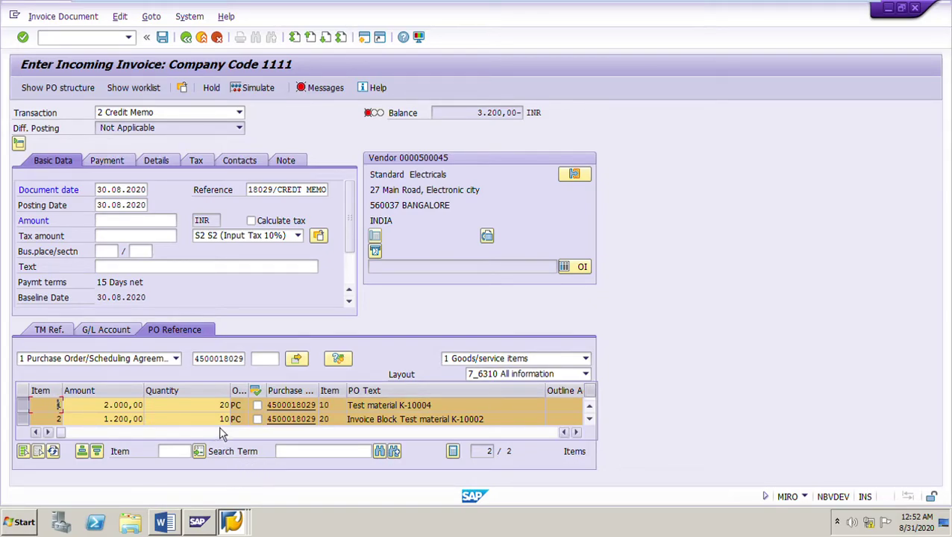
- Review the quantities proposed for items 1 and 2 of the credit memo
left_click(225, 408)
double_click(226, 409)
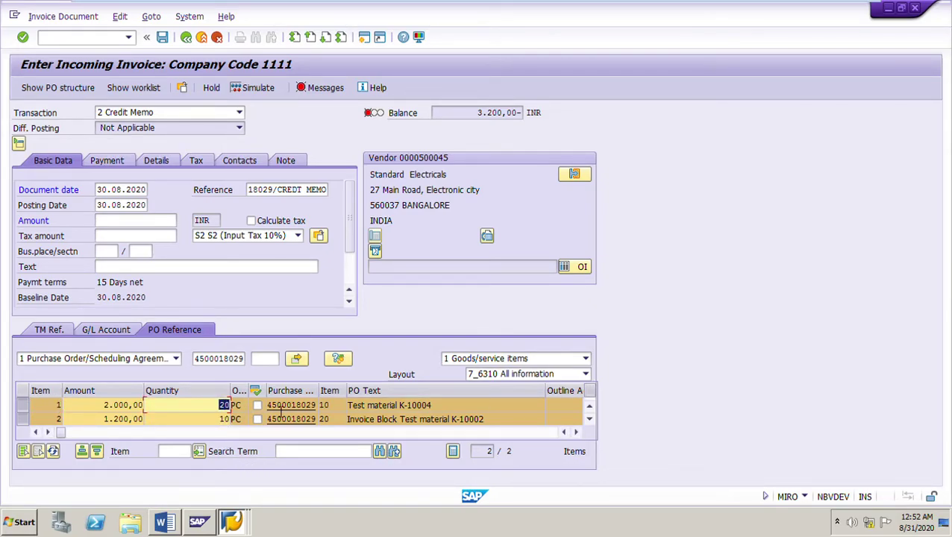
double_click(220, 421)
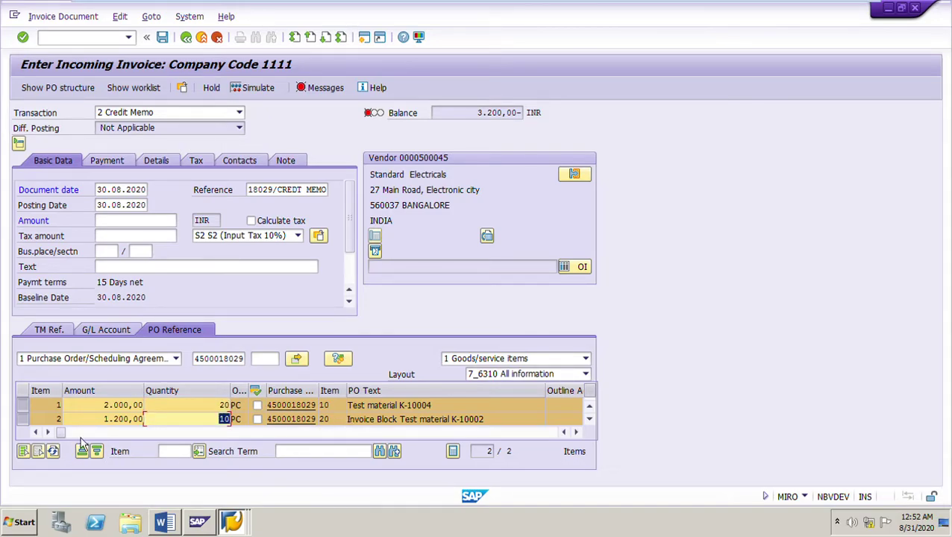
double_click(224, 406)
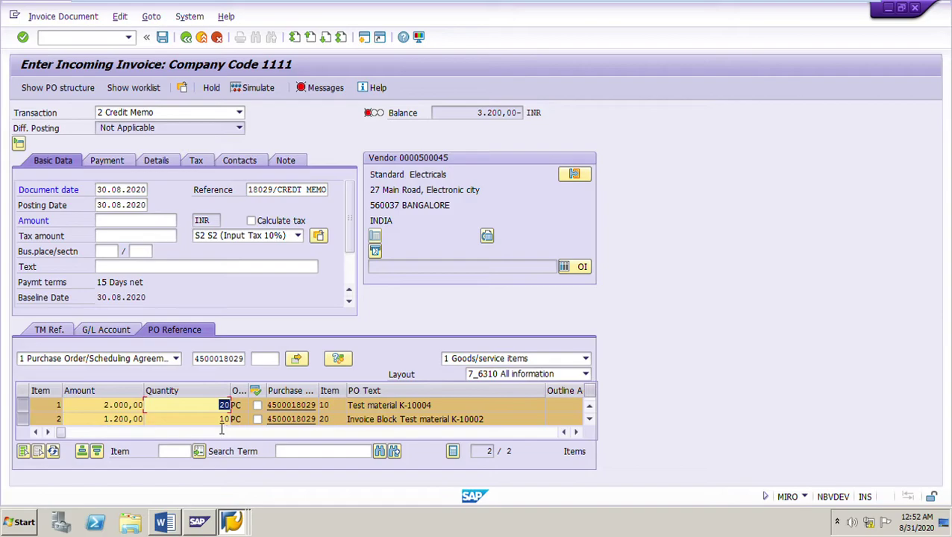
double_click(221, 420)
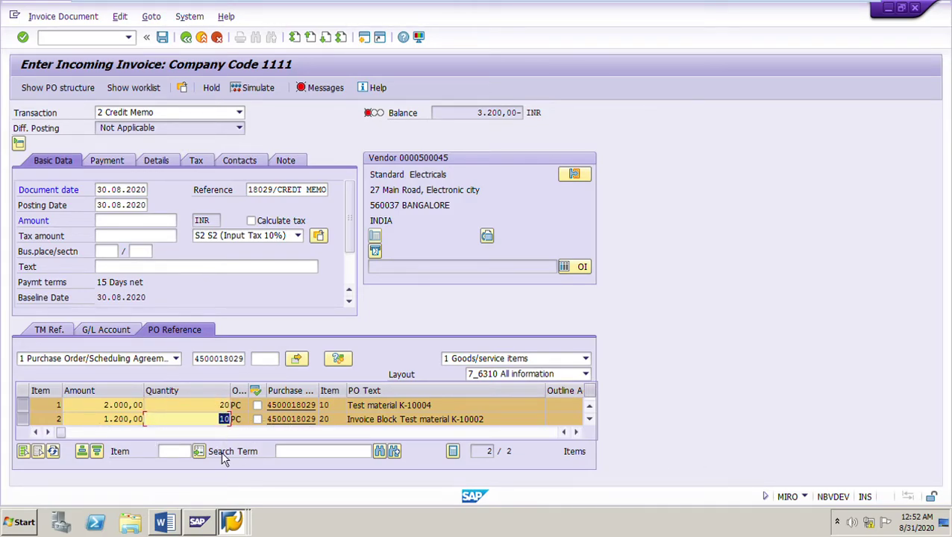
- Switch to the Word exercise and read the instructions for changing item 1, deselecting item 2 and simulating the document
left_click(178, 532)
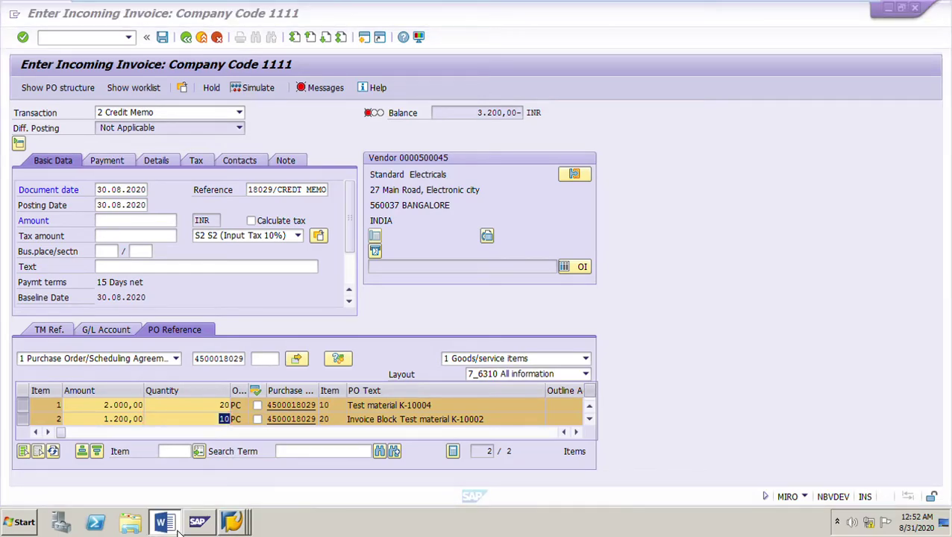
scroll(429, 365, "down", 5)
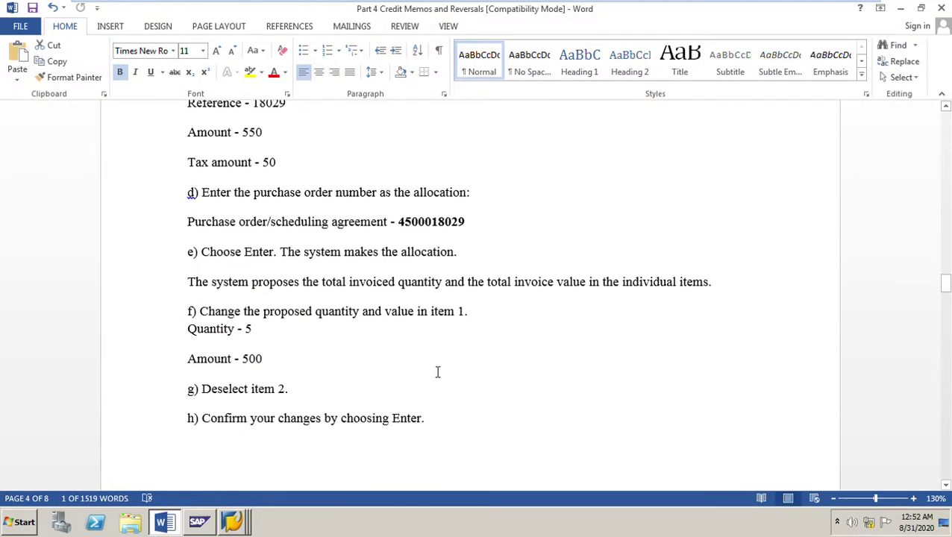
scroll(459, 373, "down", 2)
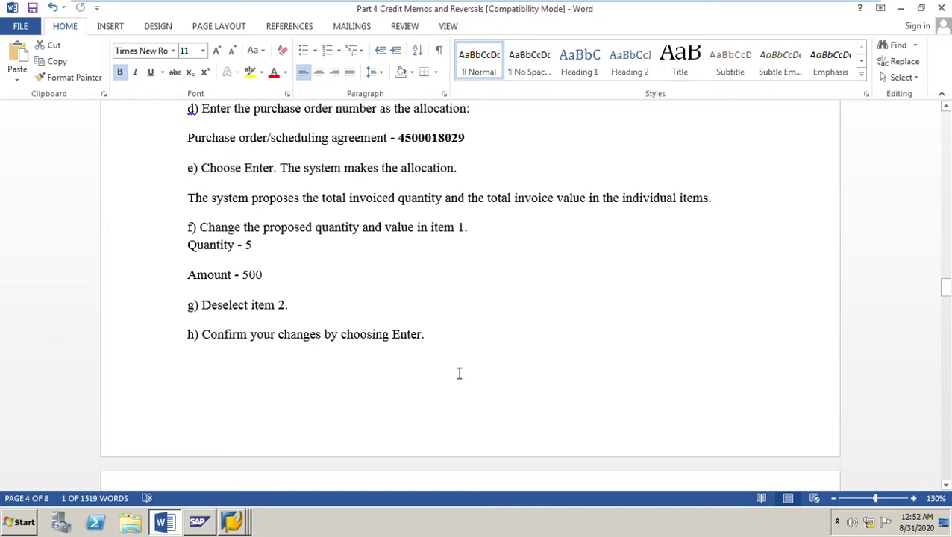
scroll(459, 373, "up", 2)
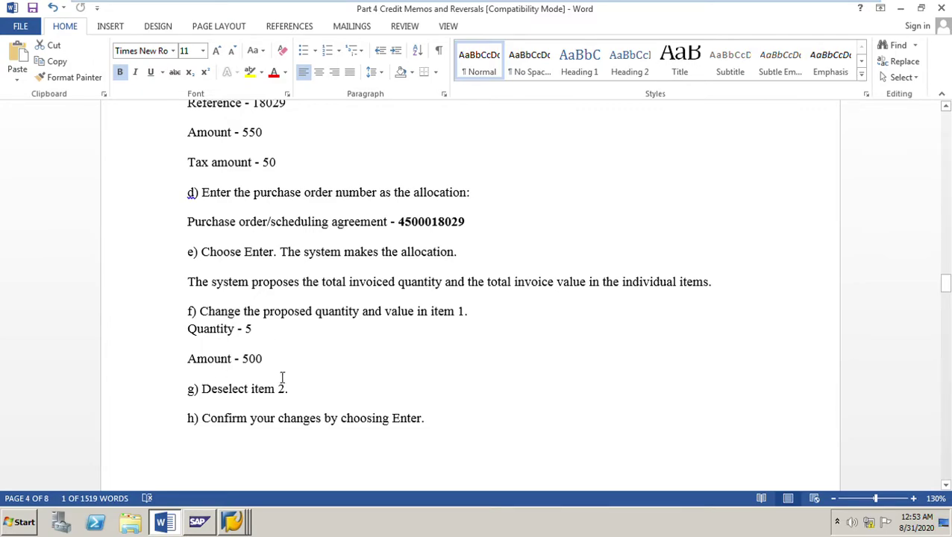
left_click(186, 395)
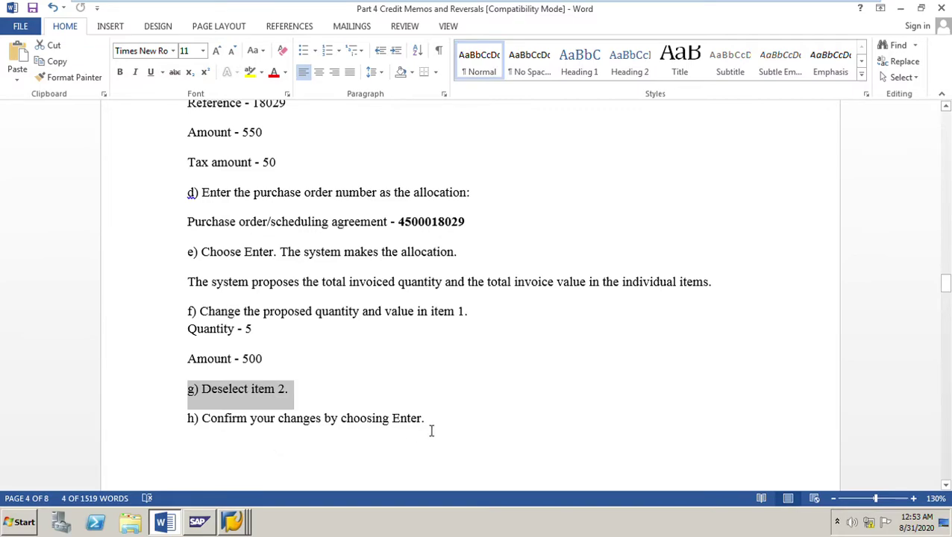
scroll(430, 430, "down", 8)
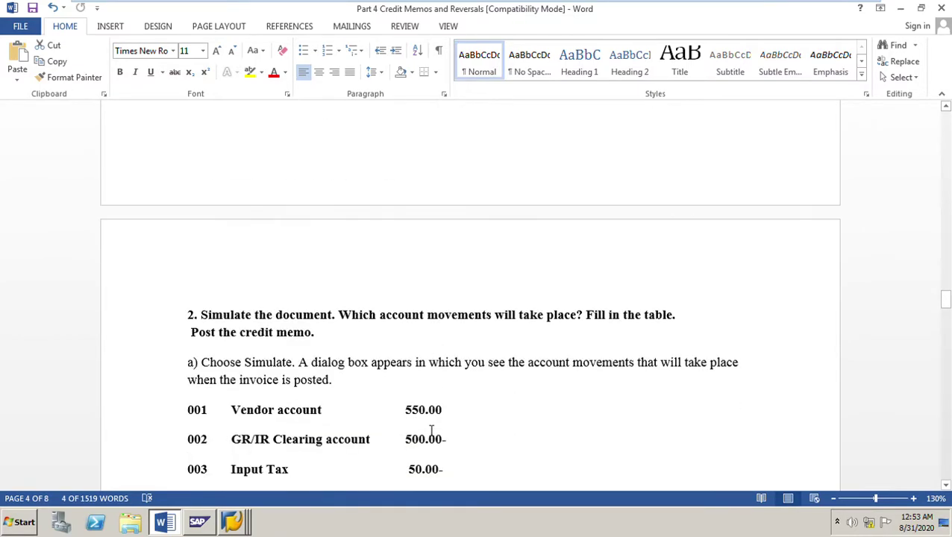
scroll(430, 431, "up", 5)
scroll(429, 430, "up", 3)
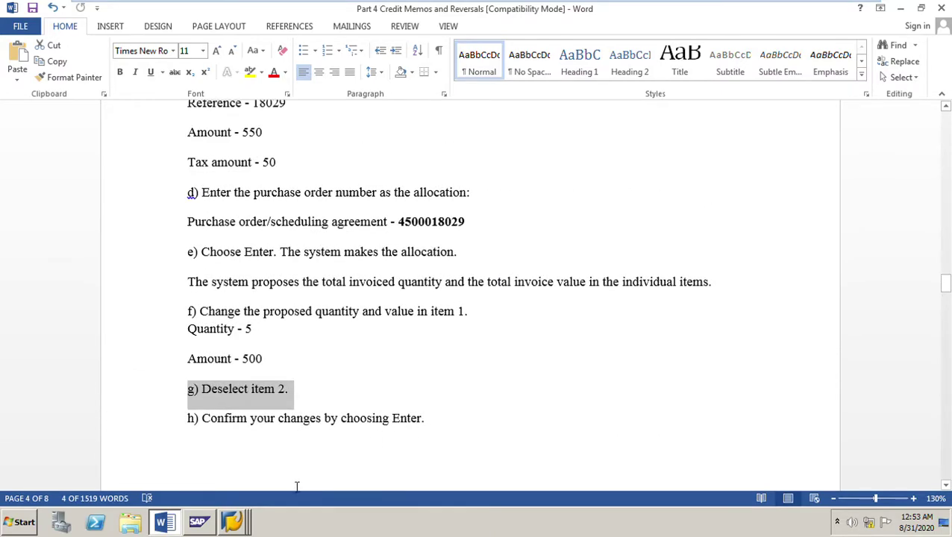
- Back in the SAP incoming invoice, deselect item 2 and set item 1's quantity to 5 and amount to 500
left_click(229, 521)
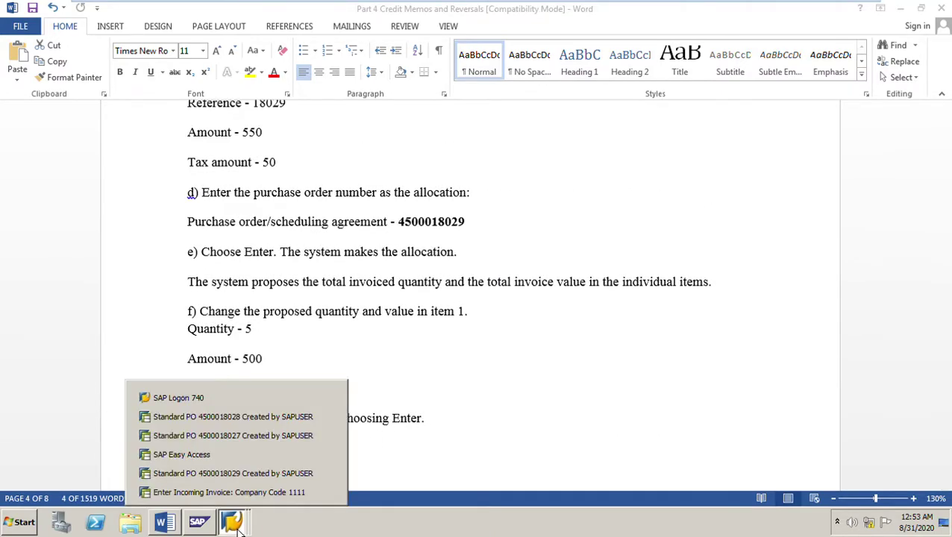
left_click(224, 493)
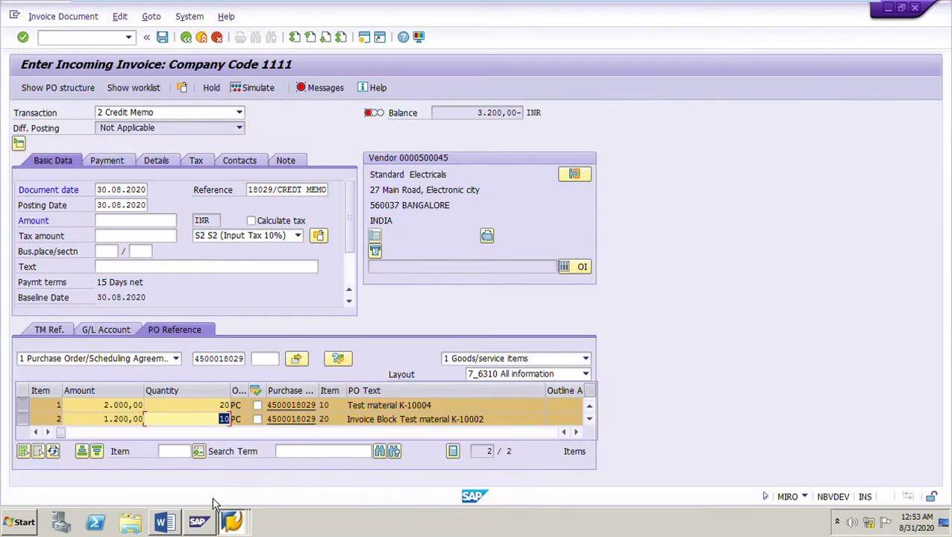
left_click(27, 430)
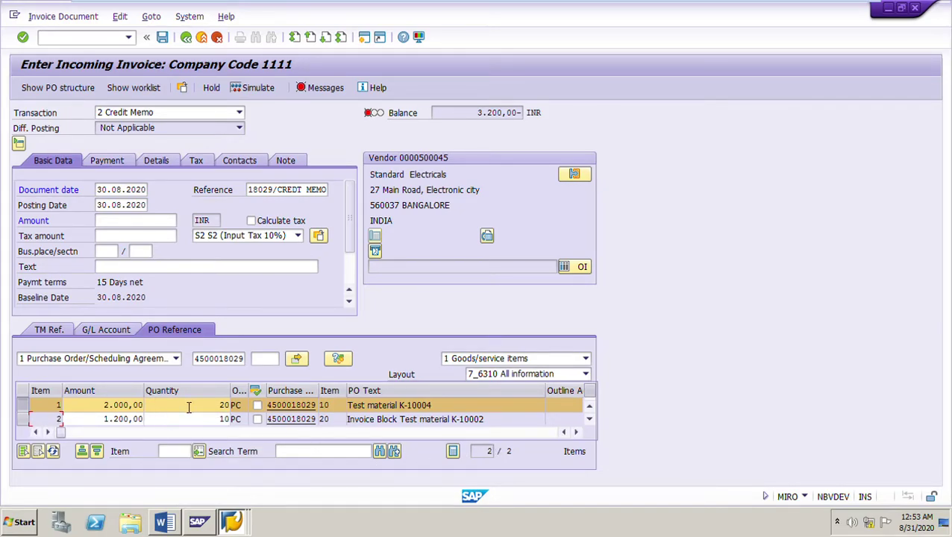
double_click(224, 408)
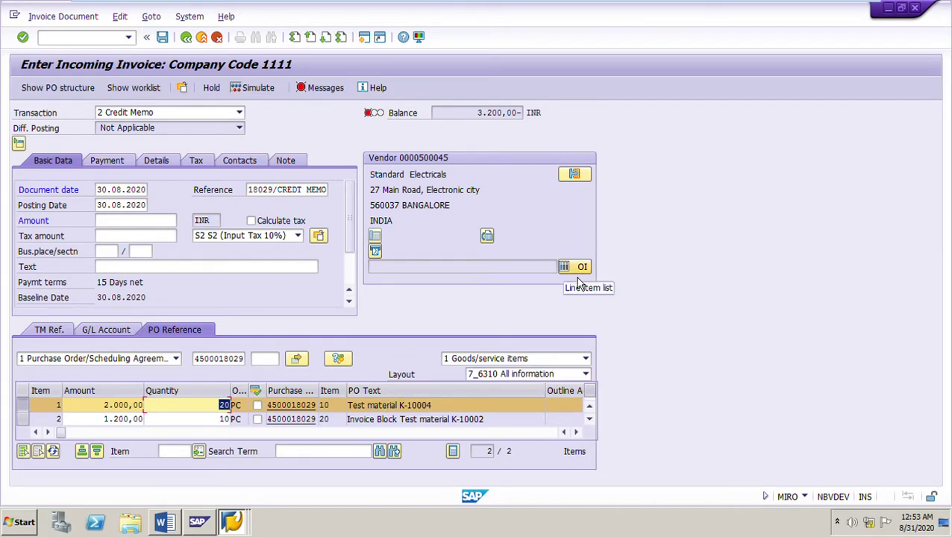
type("5")
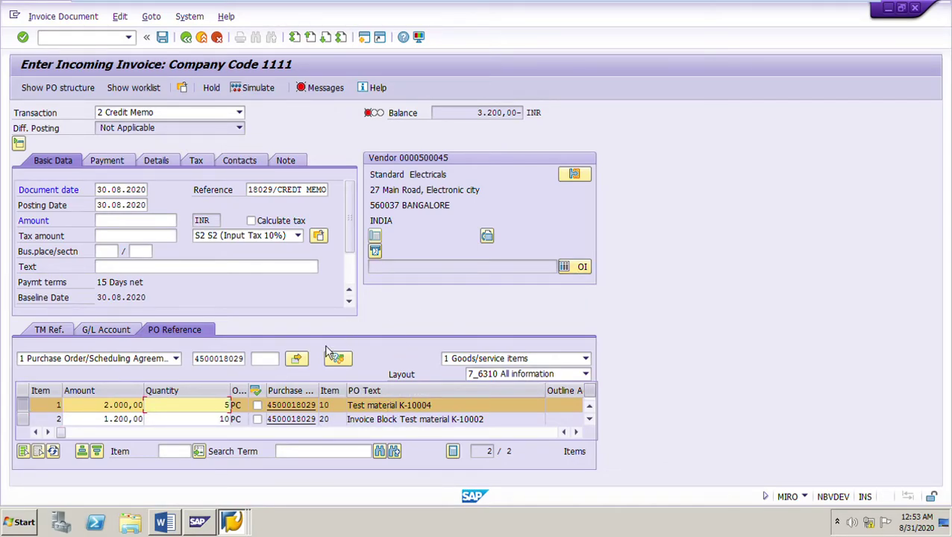
left_click(122, 409)
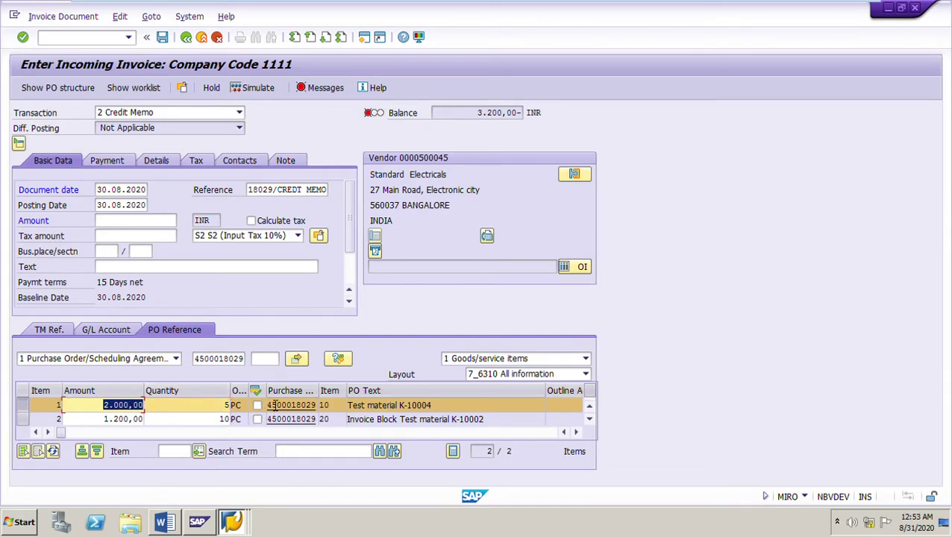
type("5")
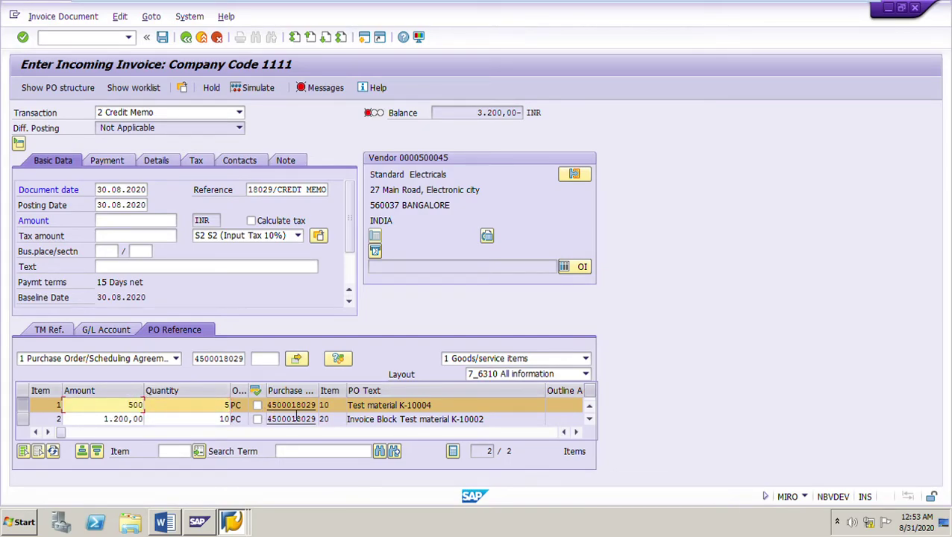
- Check item 10's net price in the purchase order window and return to the incoming invoice
left_click(233, 522)
left_click(242, 486)
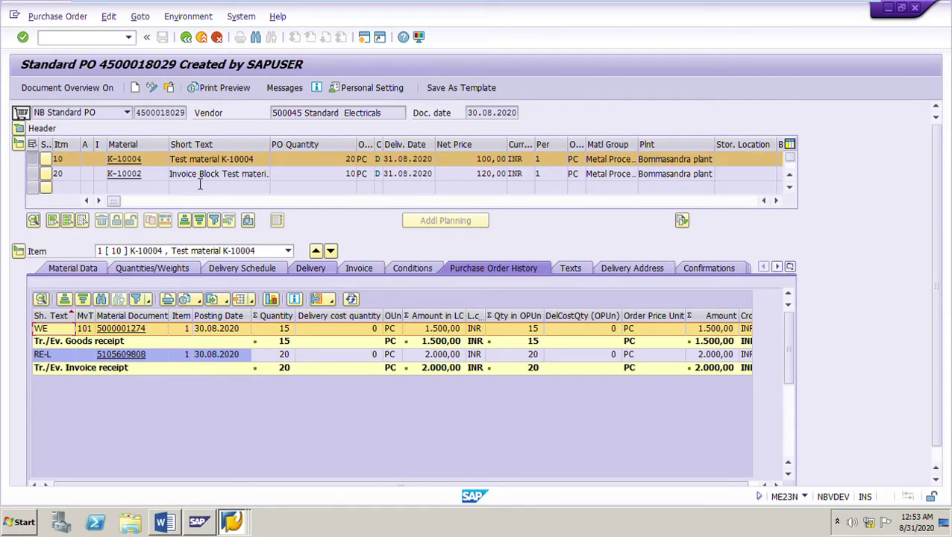
left_click_drag(478, 161, 525, 162)
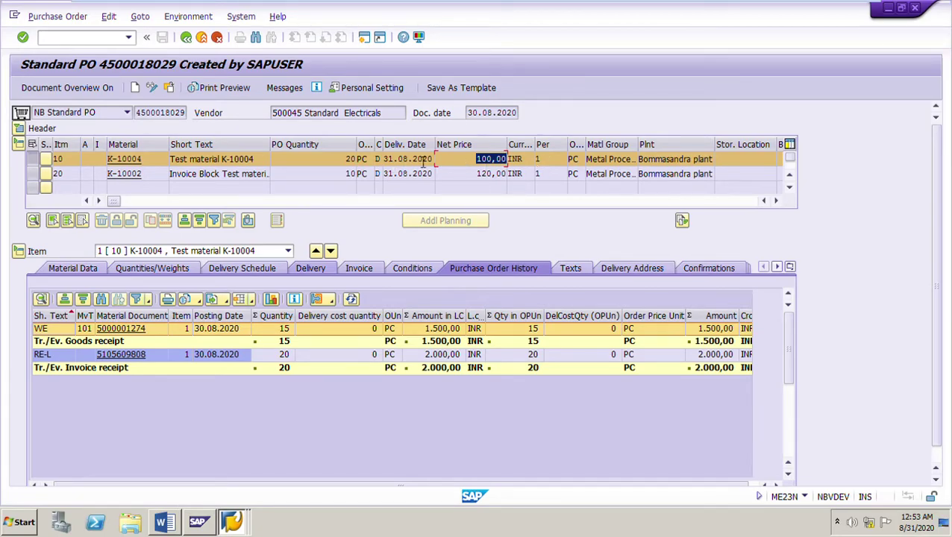
left_click(233, 520)
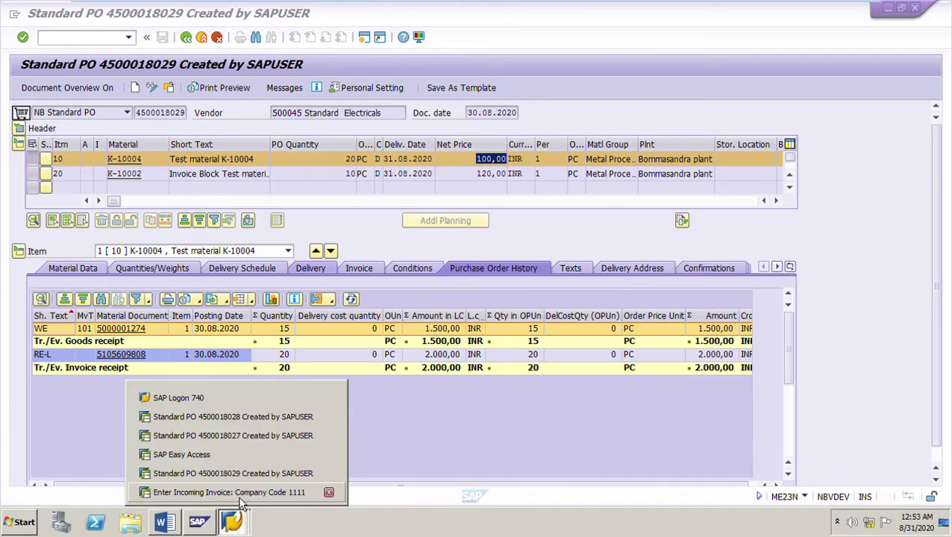
left_click(239, 494)
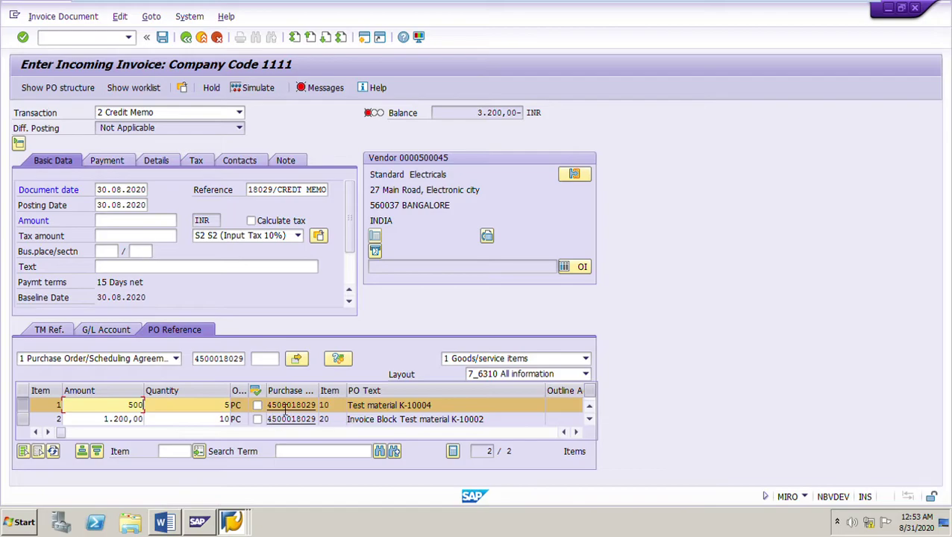
- Confirm the changed item values, check the balance, and turn on automatic tax calculation for the credit memo
key("Return")
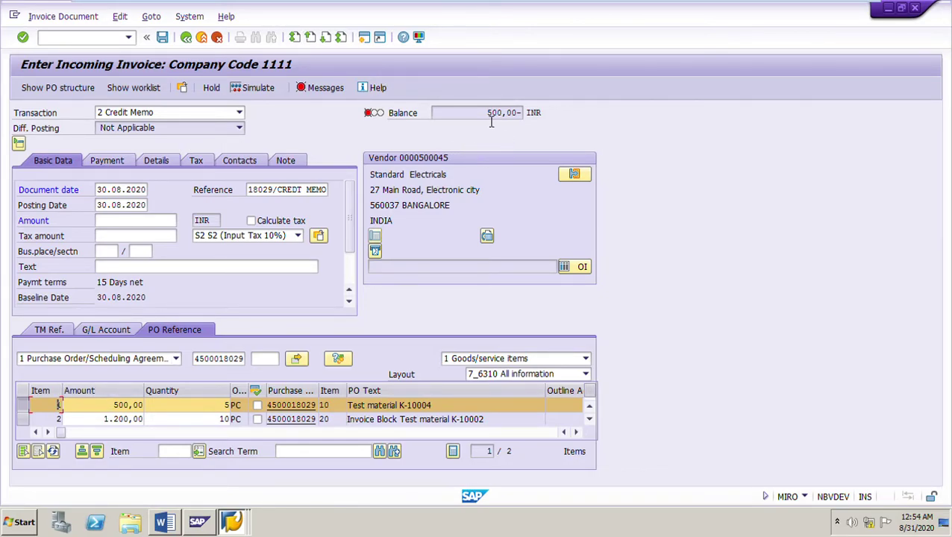
left_click_drag(489, 116, 584, 121)
left_click(250, 221)
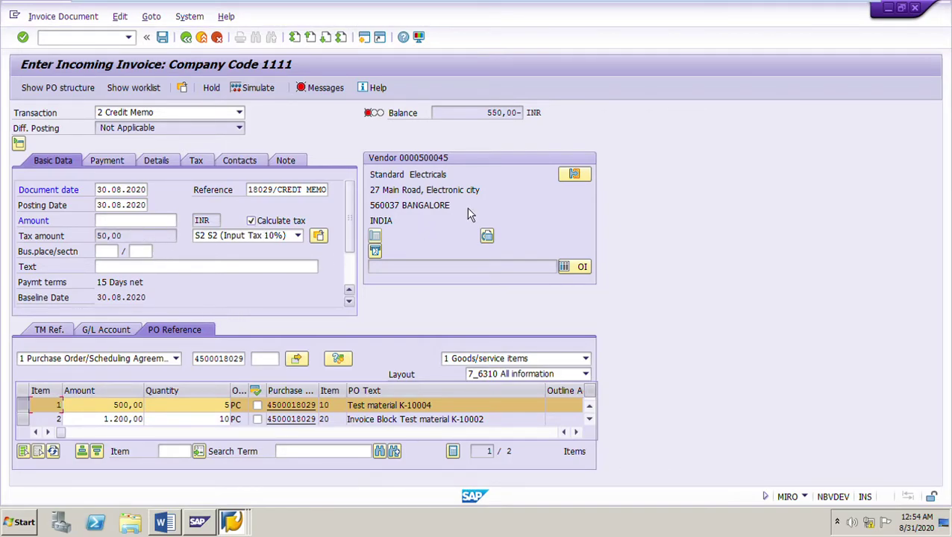
- Set the credit memo's header amount to 550 INR and confirm it to update the balance
left_click(131, 224)
type("550")
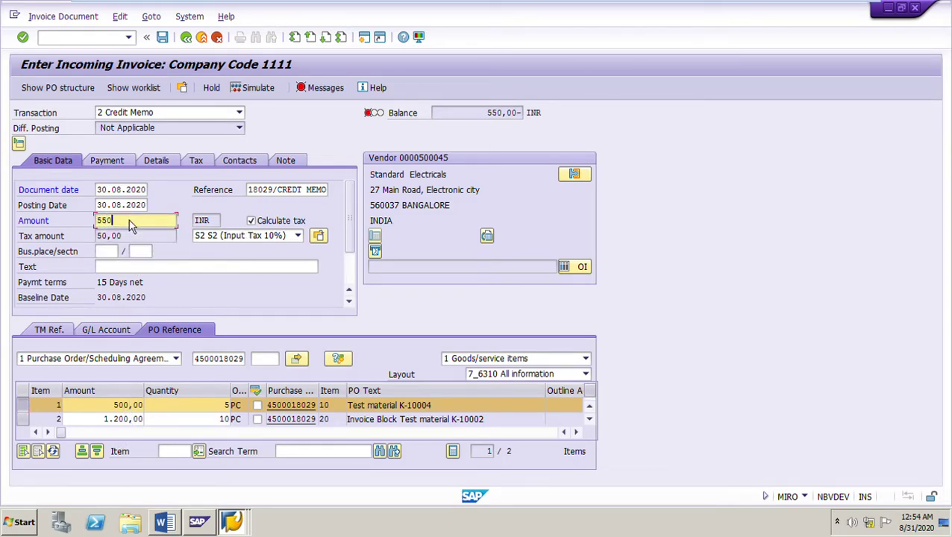
key("Return")
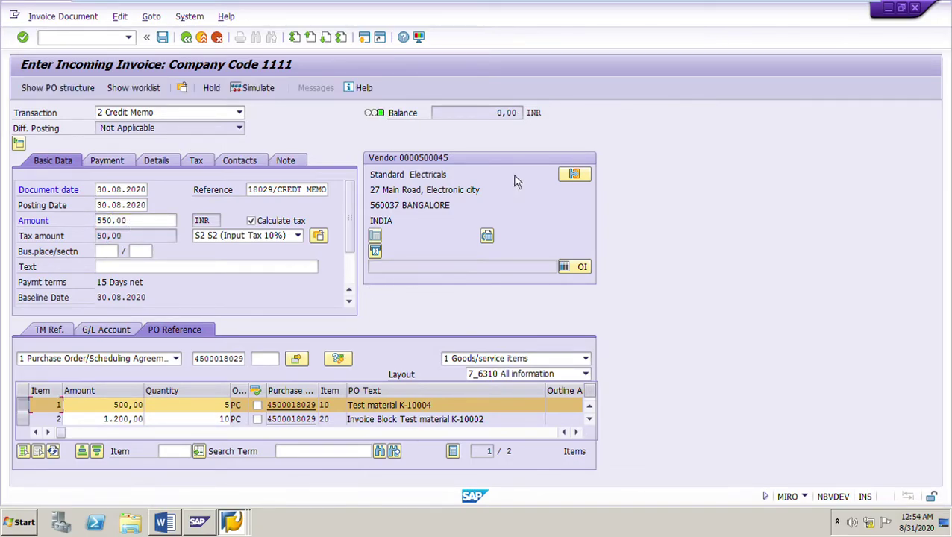
- Simulate the credit memo, check the vendor, goods received/invoice received and input tax amounts, and leave the simulation to post the document
left_click(253, 90)
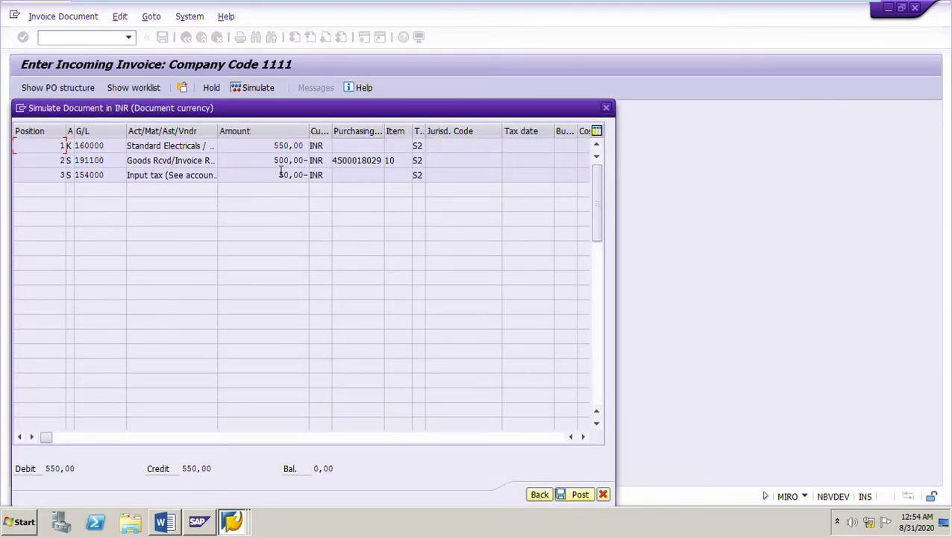
double_click(275, 147)
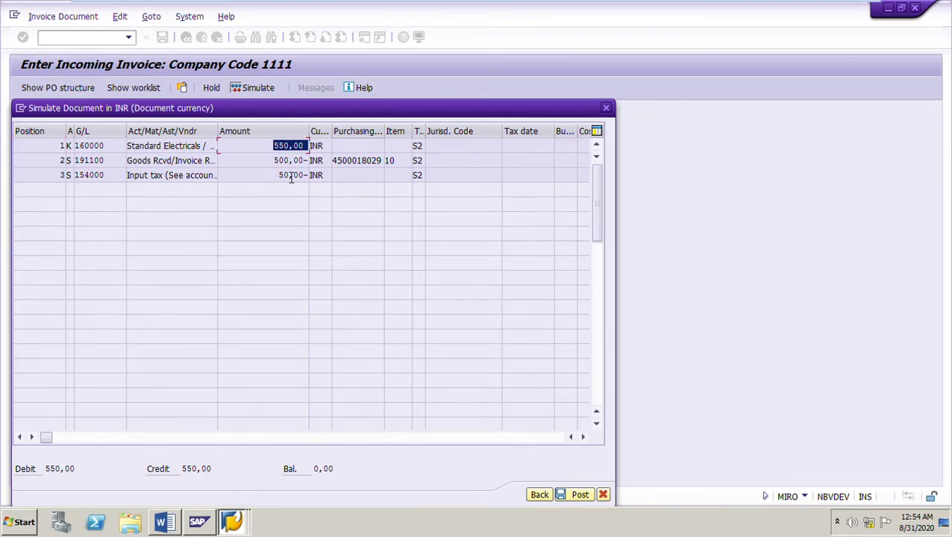
left_click(272, 168)
double_click(272, 166)
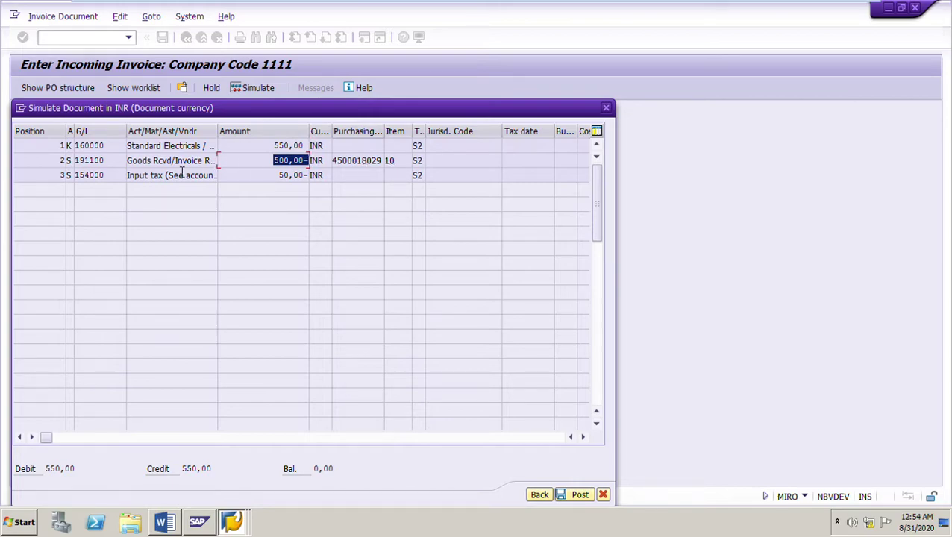
double_click(282, 180)
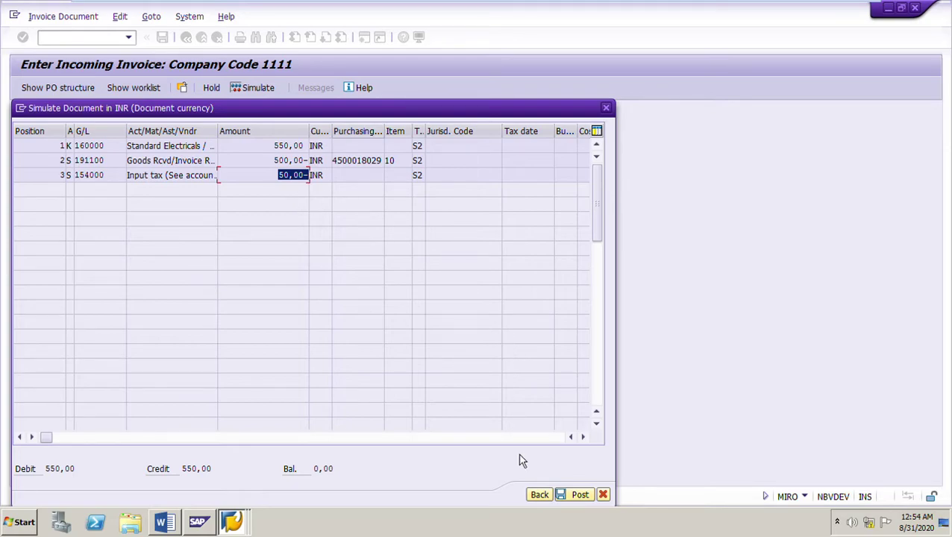
left_click(544, 496)
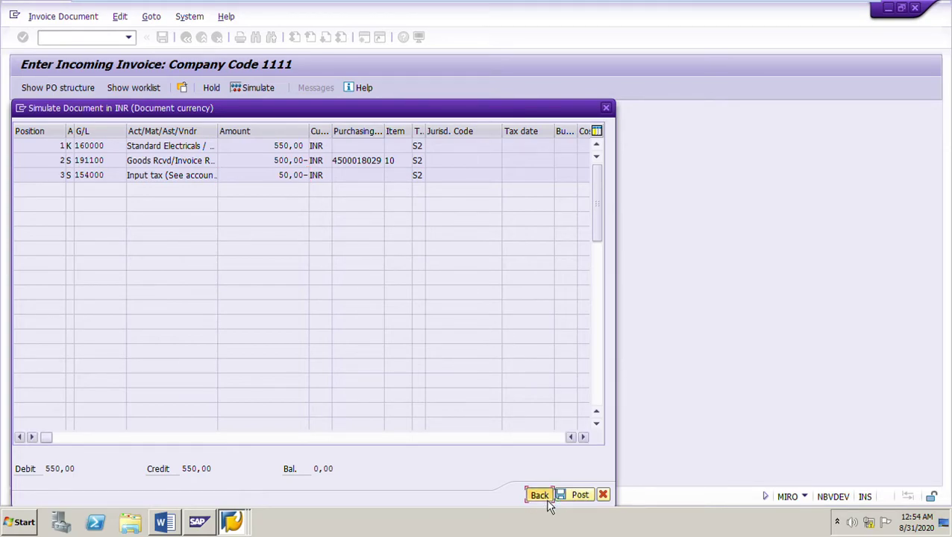
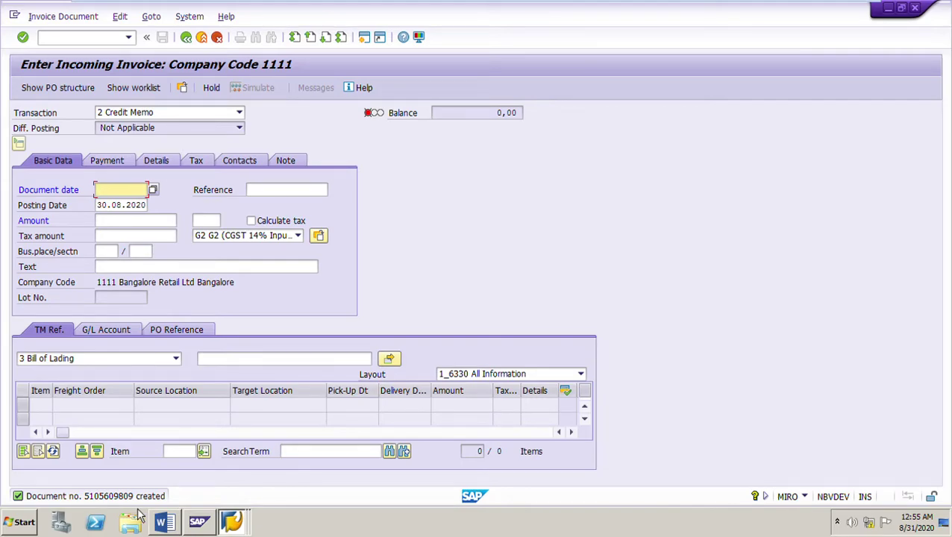
- Switch to the purchase order window, refresh the order, and examine the new credit memo entry in item 10's purchase order history
left_click(232, 523)
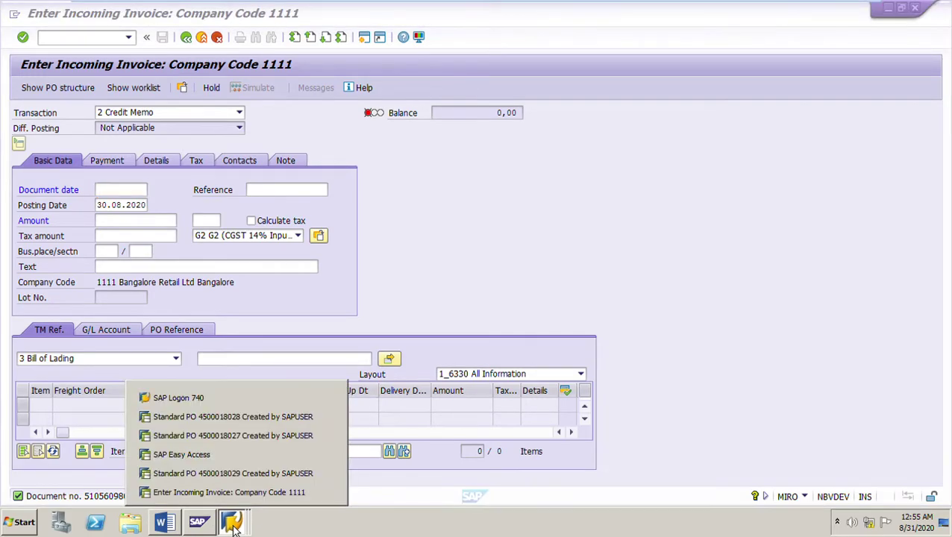
left_click(229, 476)
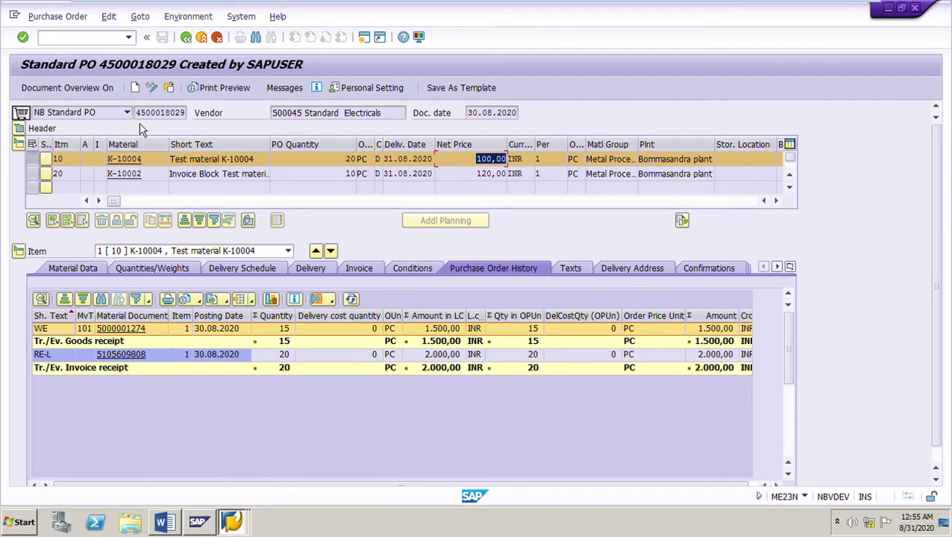
left_click(157, 94)
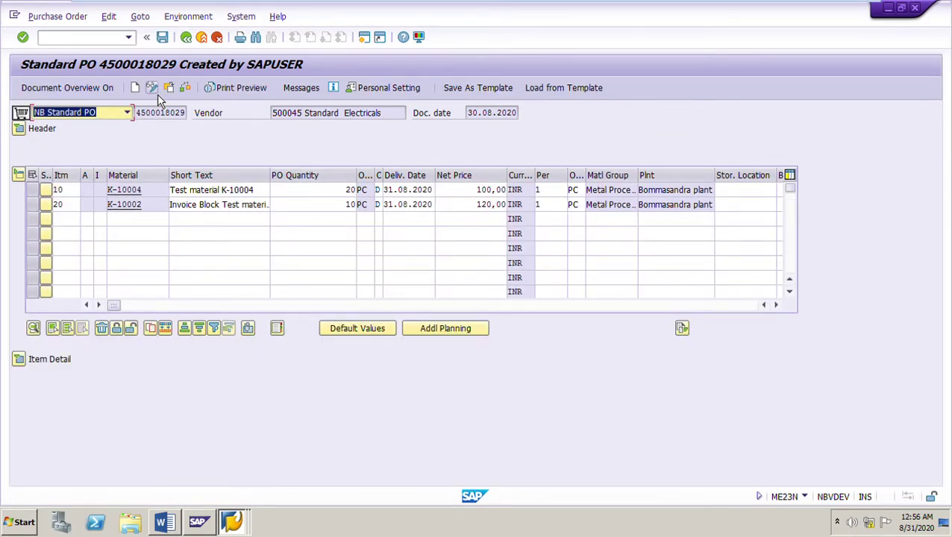
left_click(157, 94)
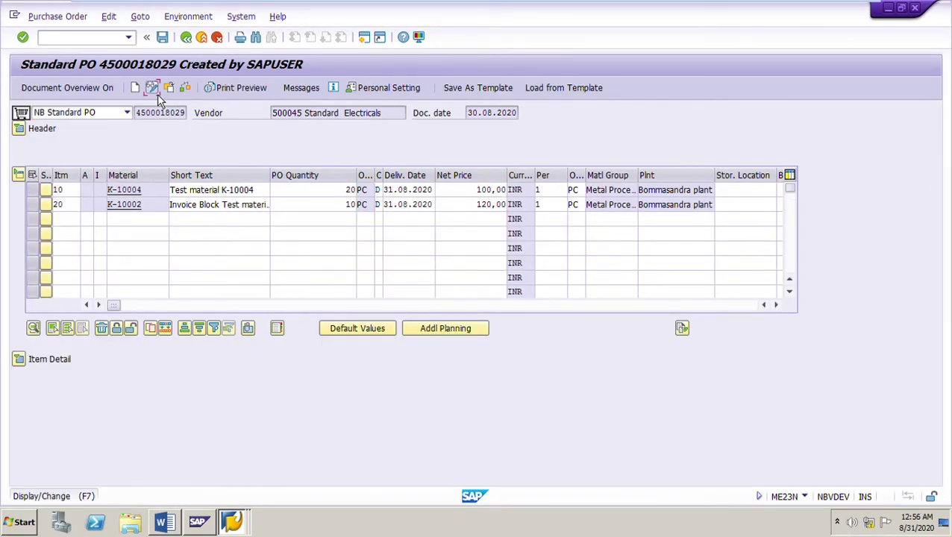
left_click(19, 359)
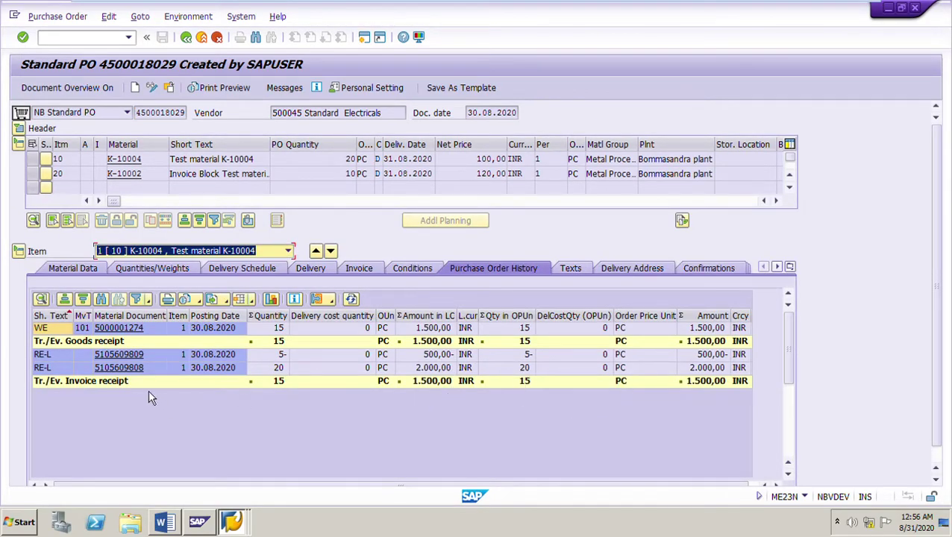
left_click(45, 358)
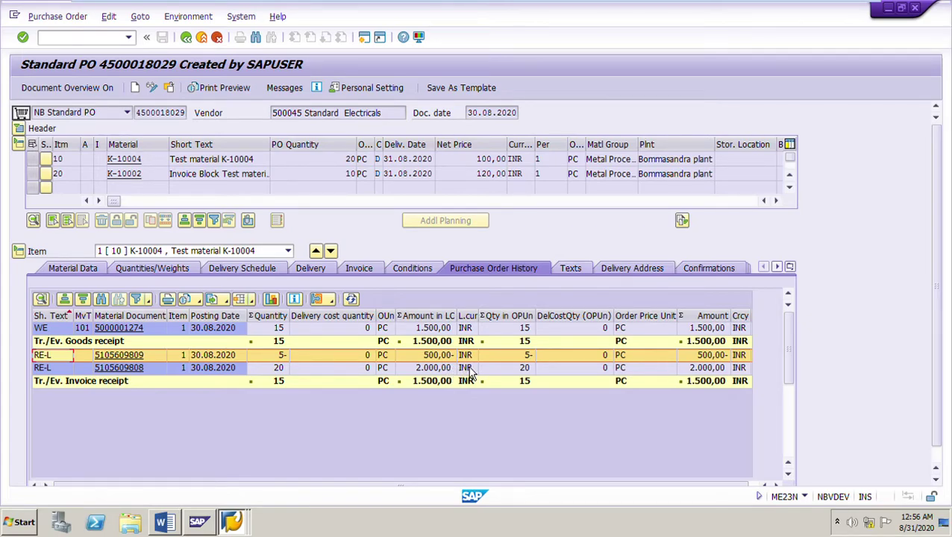
- Display the credit memo from the history, examine the line items of its follow-on accounting document, and return to the invoice display
left_click(144, 369)
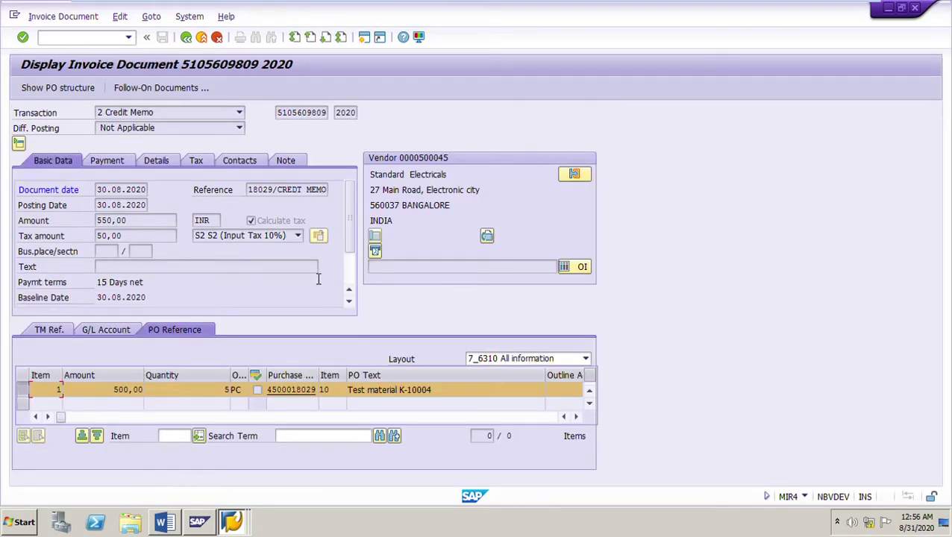
left_click(177, 94)
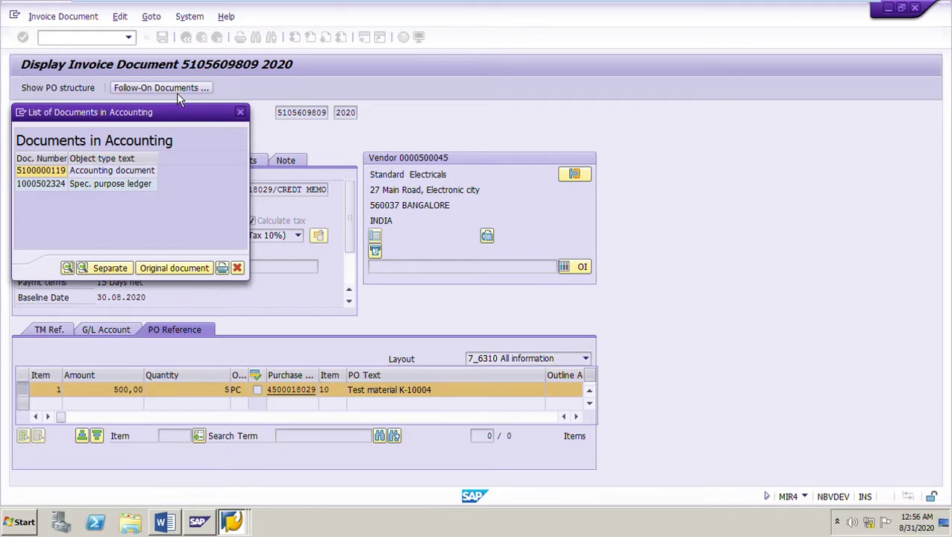
double_click(44, 182)
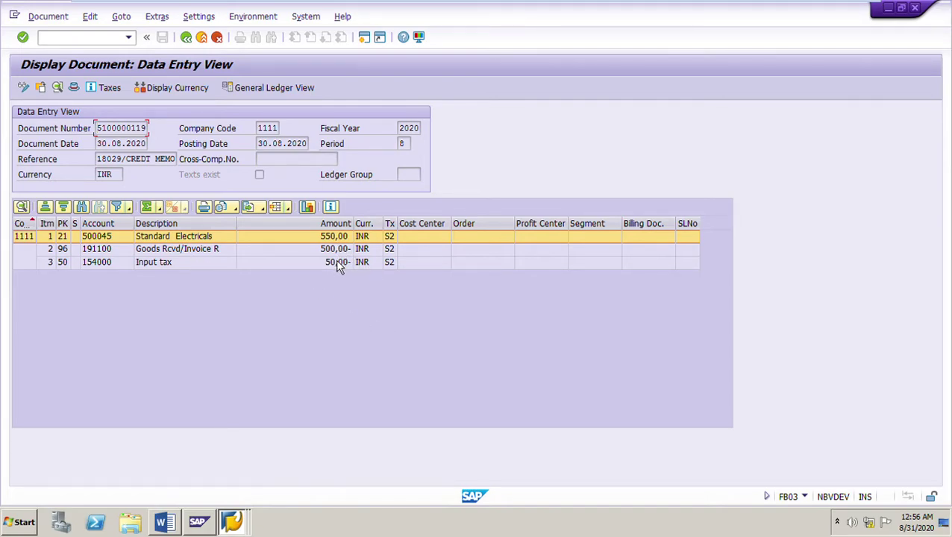
key("Down")
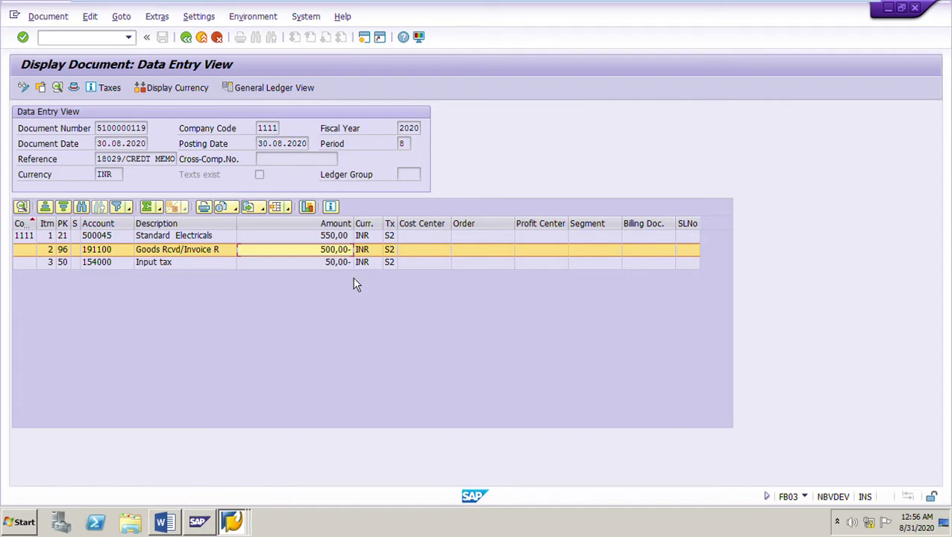
key("Down")
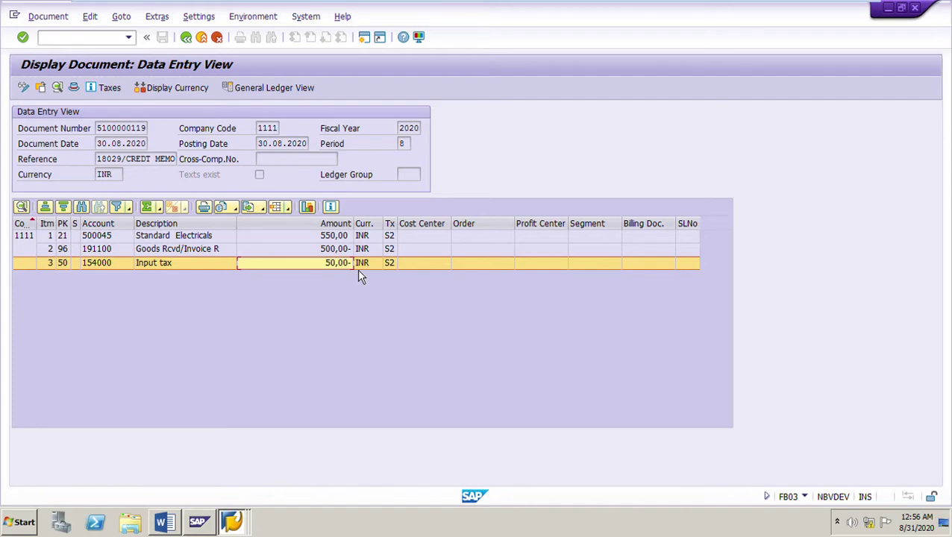
left_click(188, 38)
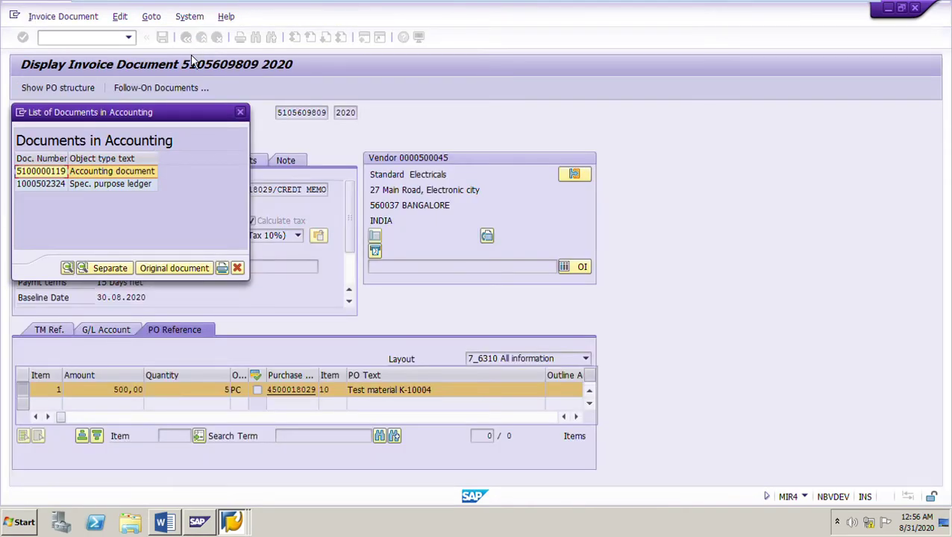
left_click(240, 112)
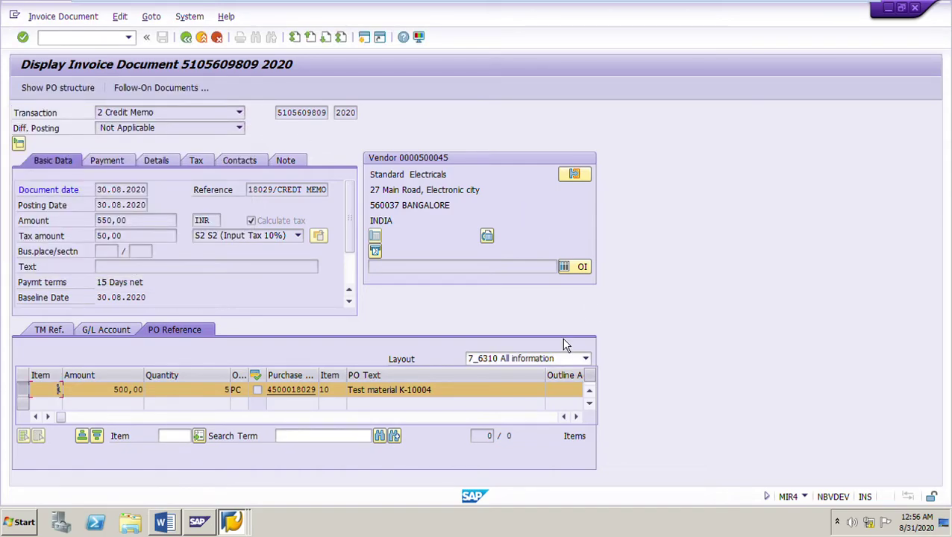
- Switch to the Word exercise and read the instructions for displaying the credit memo and its purchase order history
left_click(167, 526)
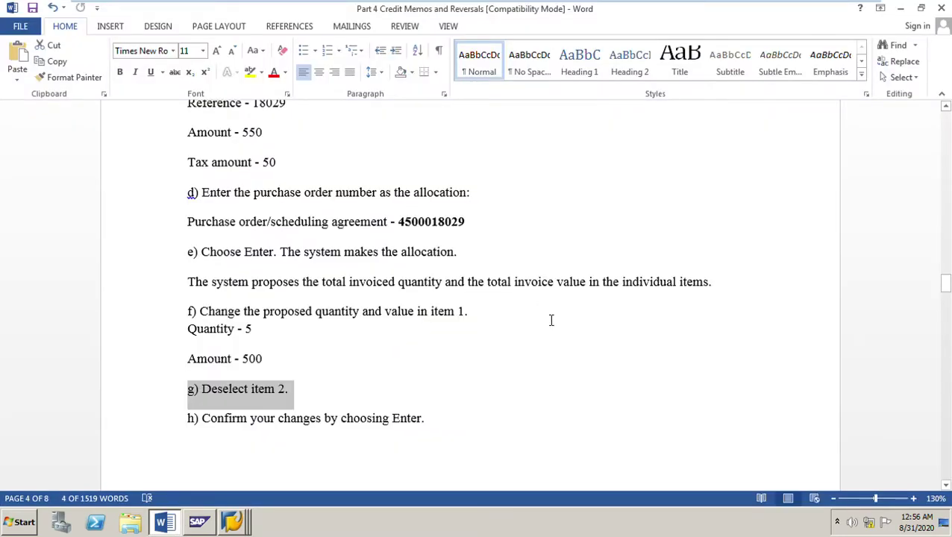
scroll(550, 321, "down", 15)
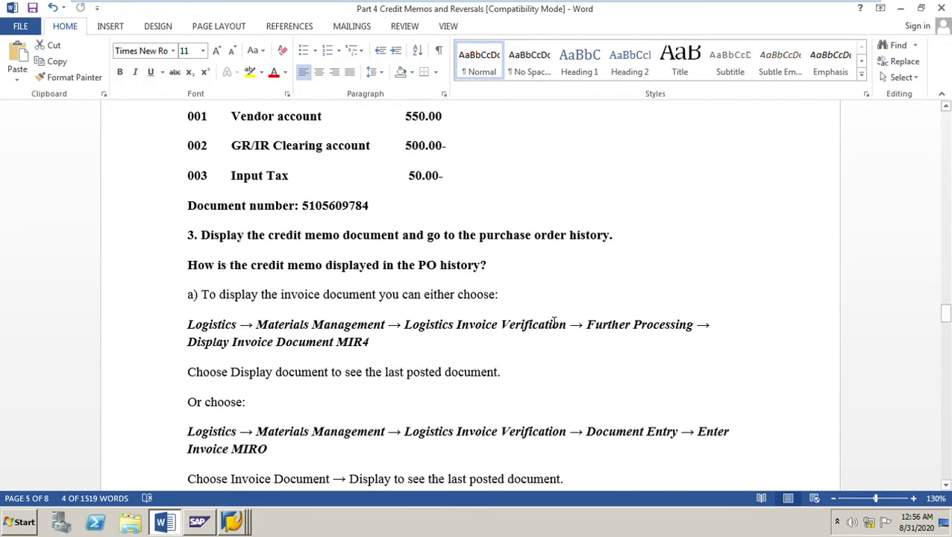
scroll(556, 323, "down", 3)
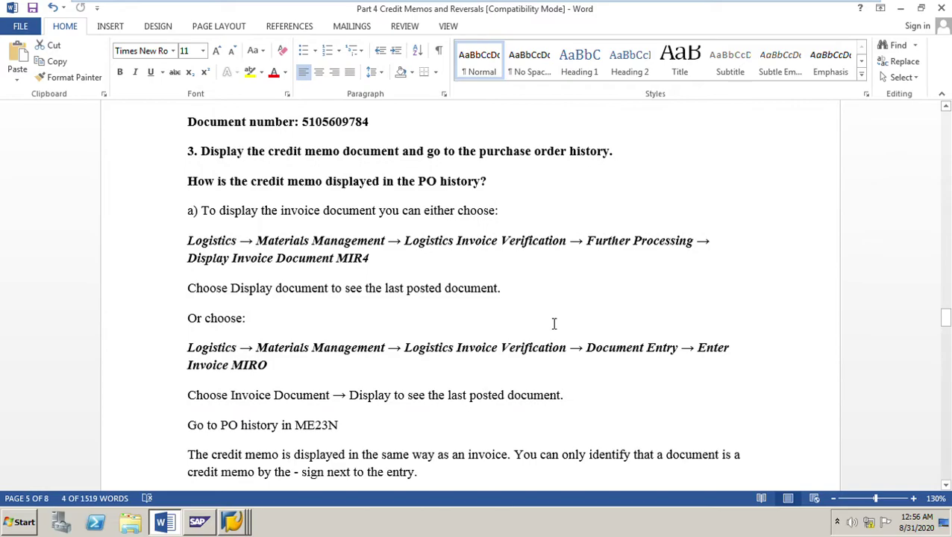
- Return to the displayed credit memo in SAP and go back to item 10's purchase order history
left_click(234, 526)
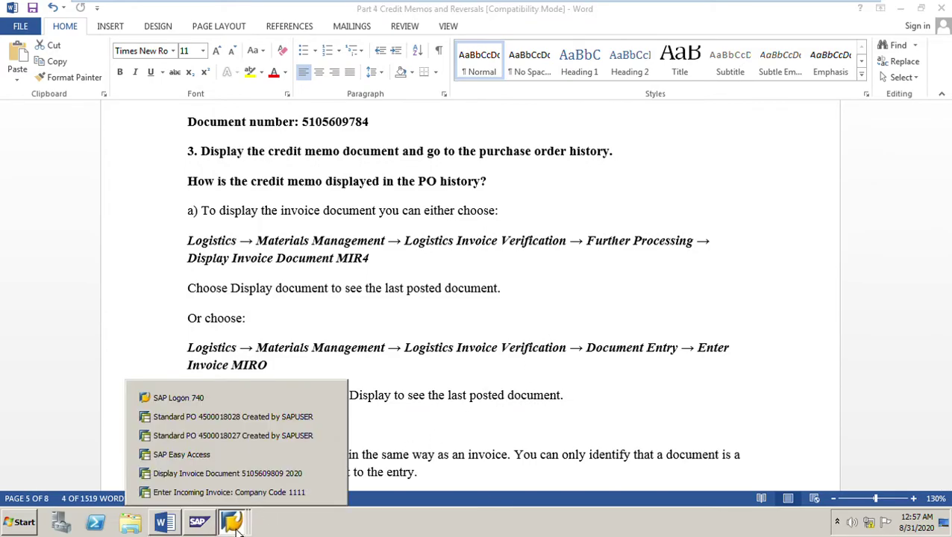
left_click(224, 491)
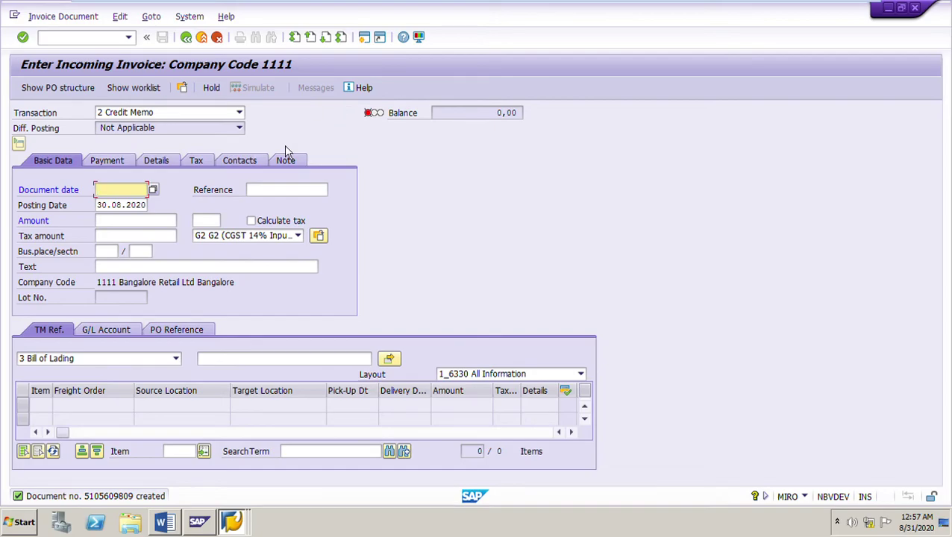
left_click(235, 525)
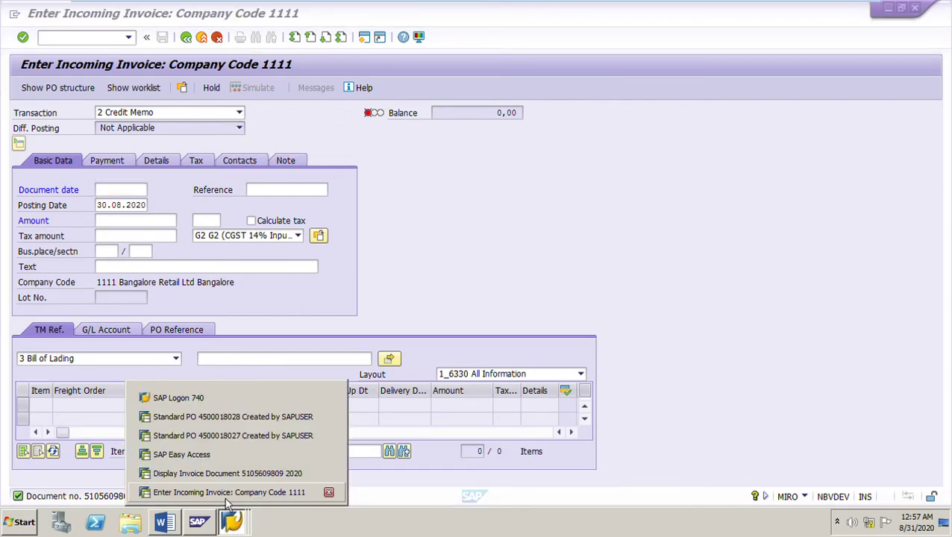
left_click(223, 472)
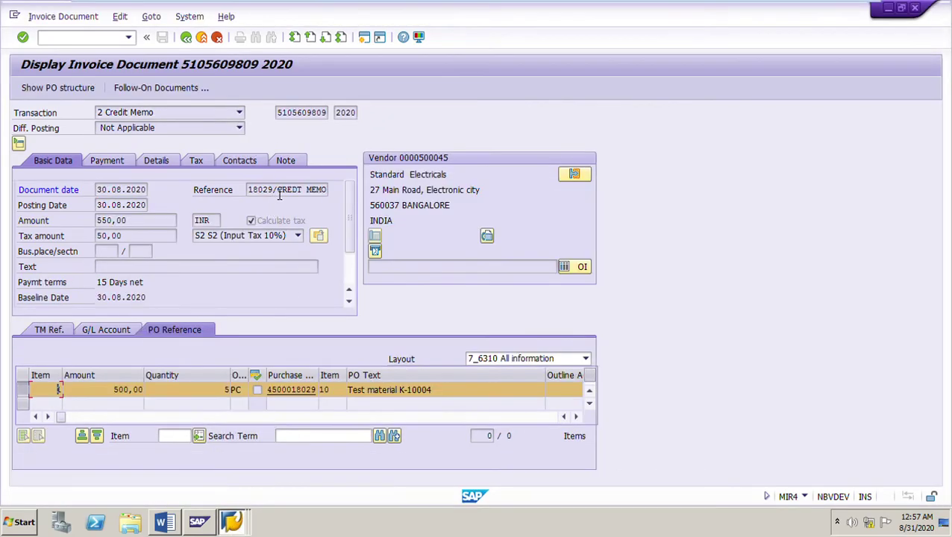
left_click(186, 37)
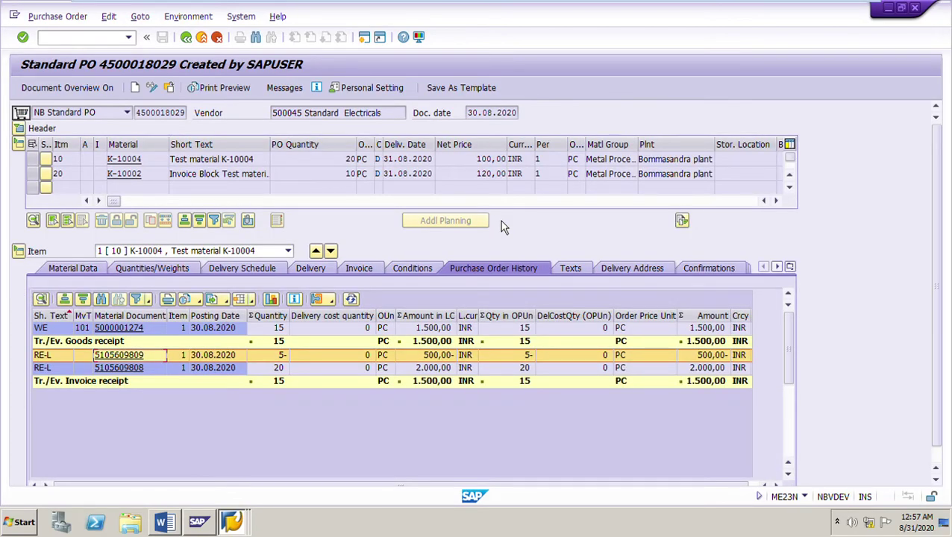